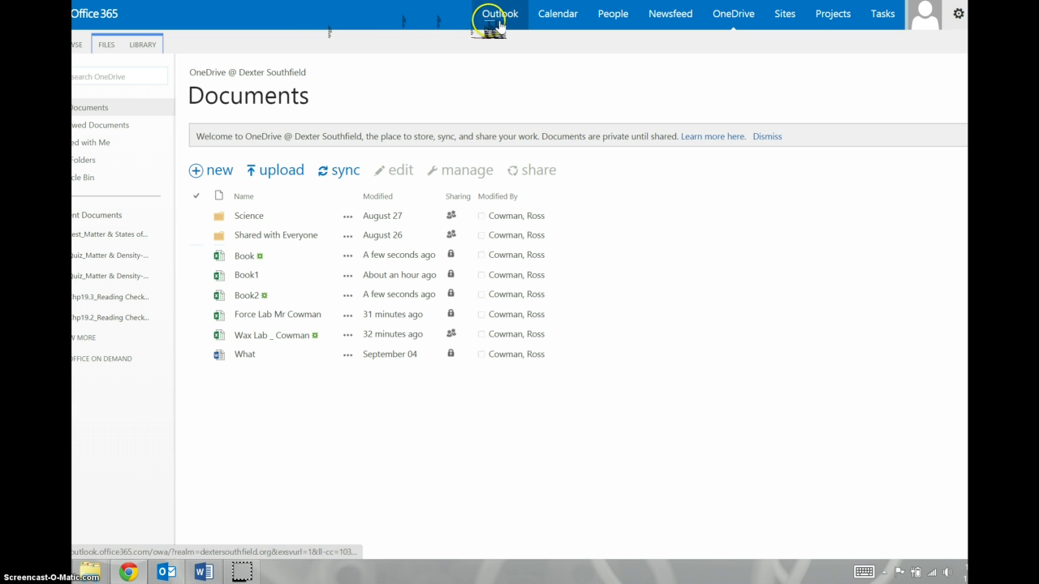
Go to the OneDrive documents library and open the new-file menu to create a workbook
left_click(724, 27)
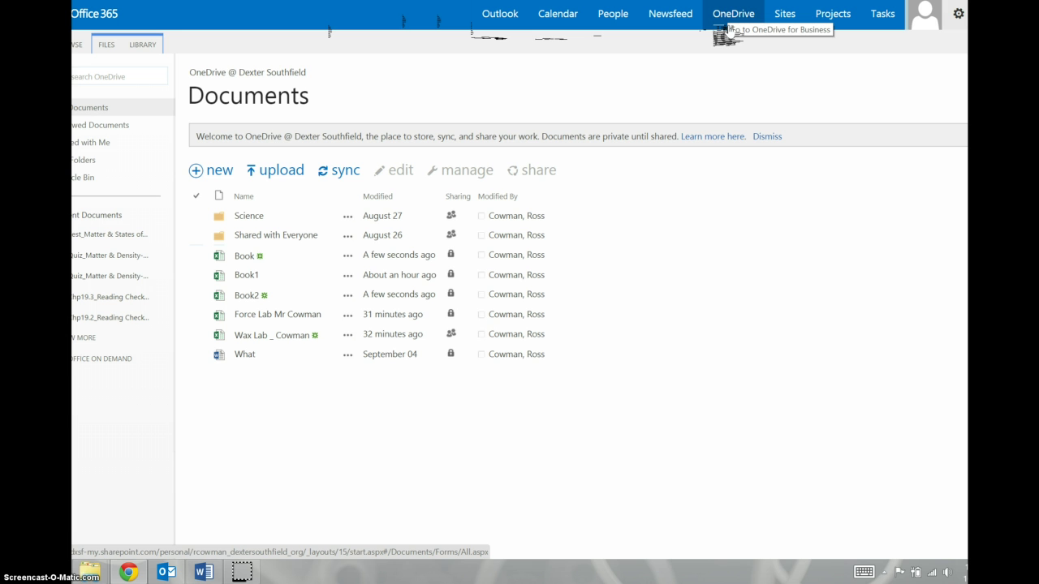
left_click(711, 76)
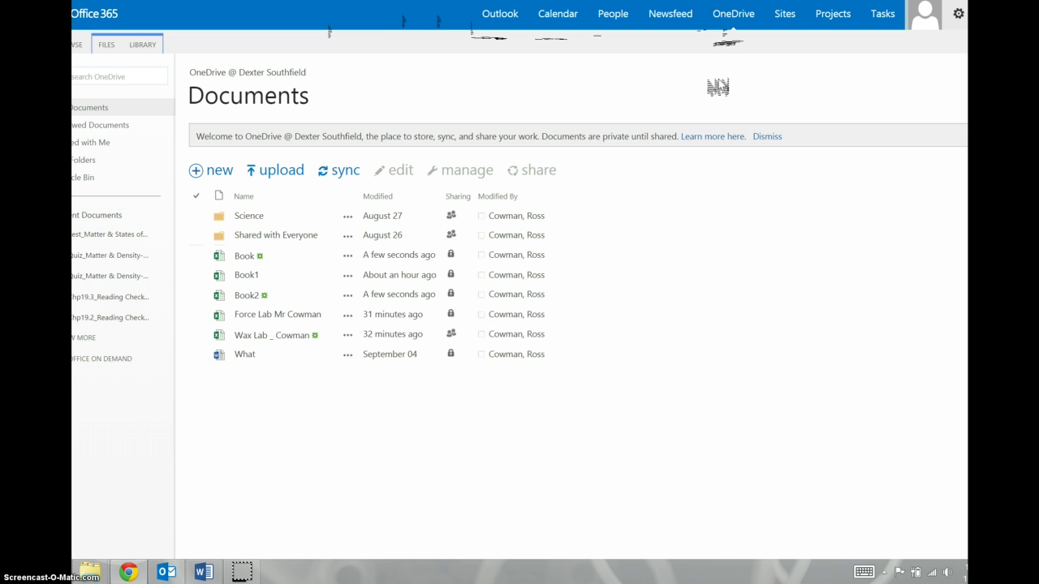
left_click(418, 254)
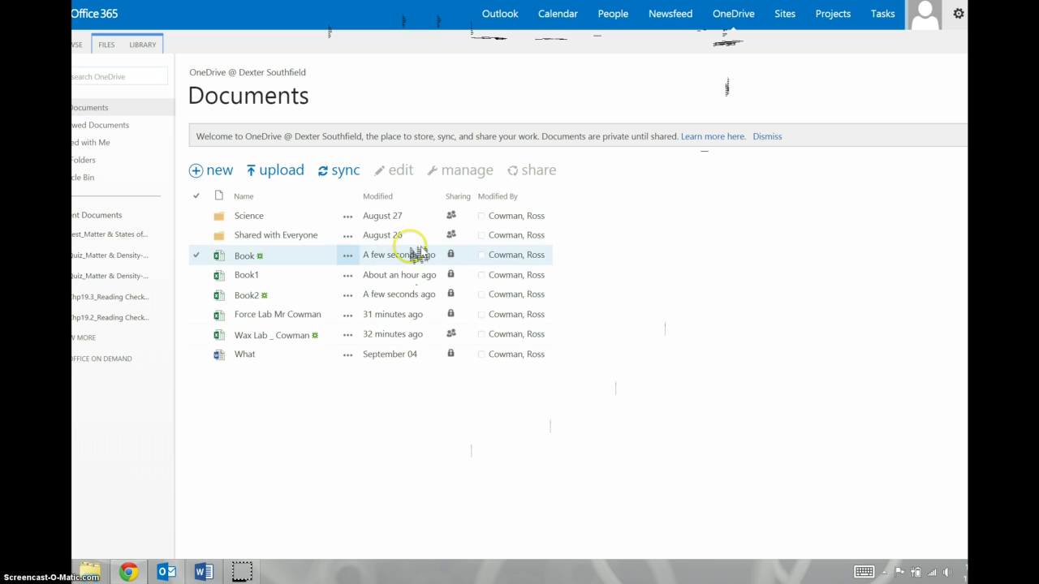
left_click(255, 359)
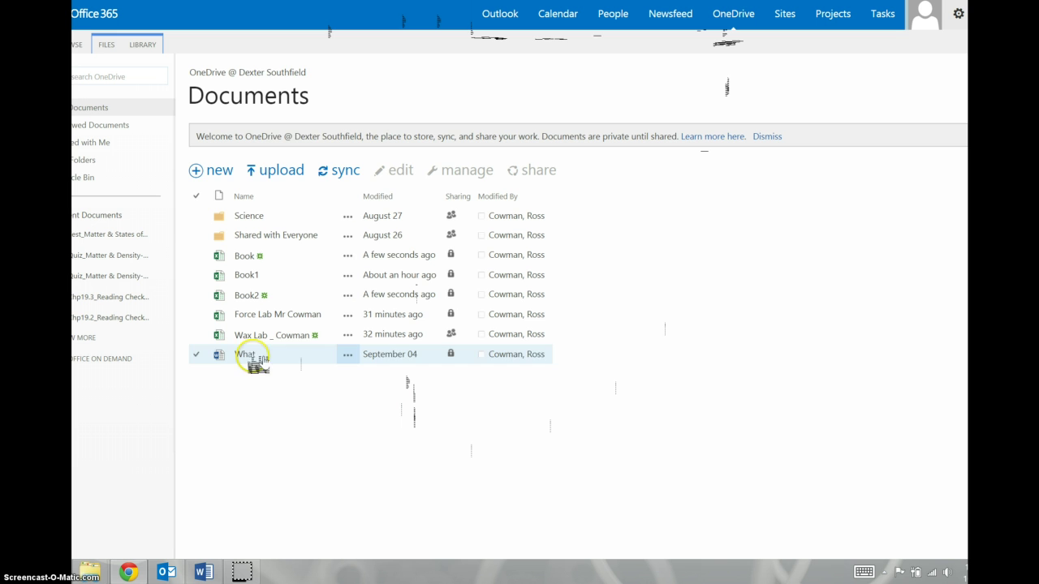
left_click(217, 170)
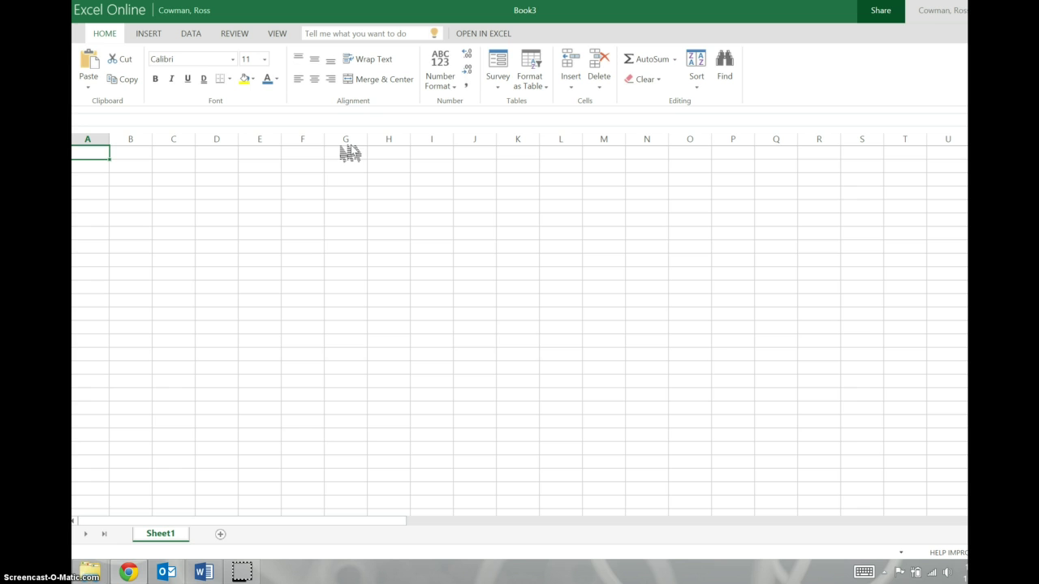
Enter 'Time (s)' in A1 and 'Temperature (*c)' in B1, then widen column B to fit
type("Time (s")
key("Tab")
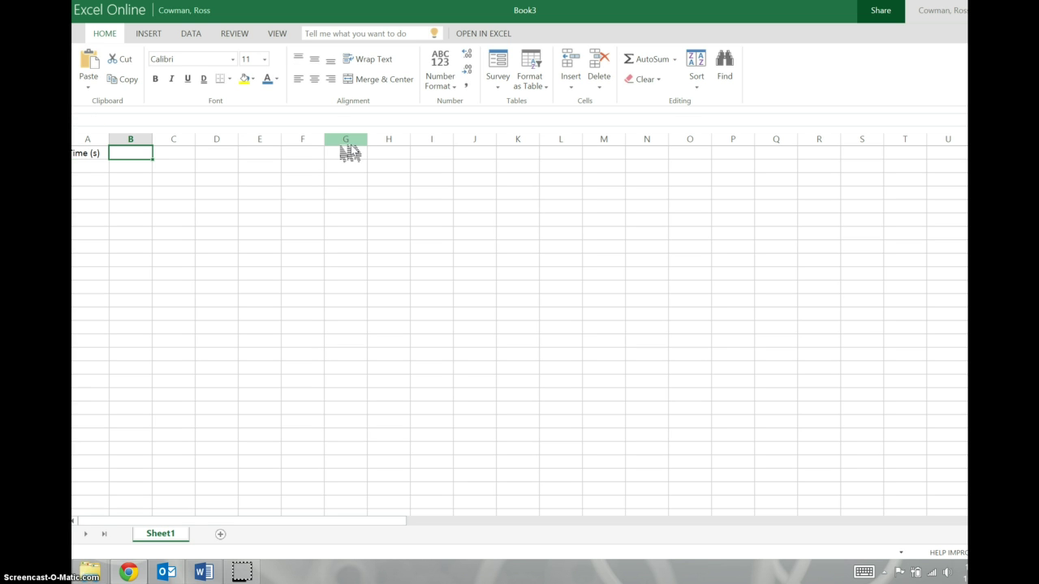
type("Temperature (*c")
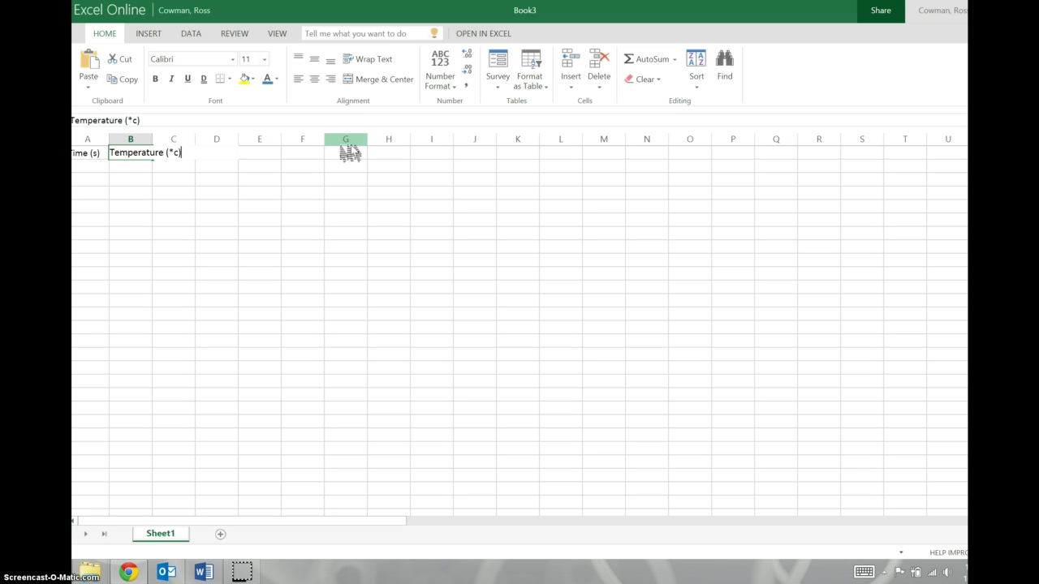
key("Return")
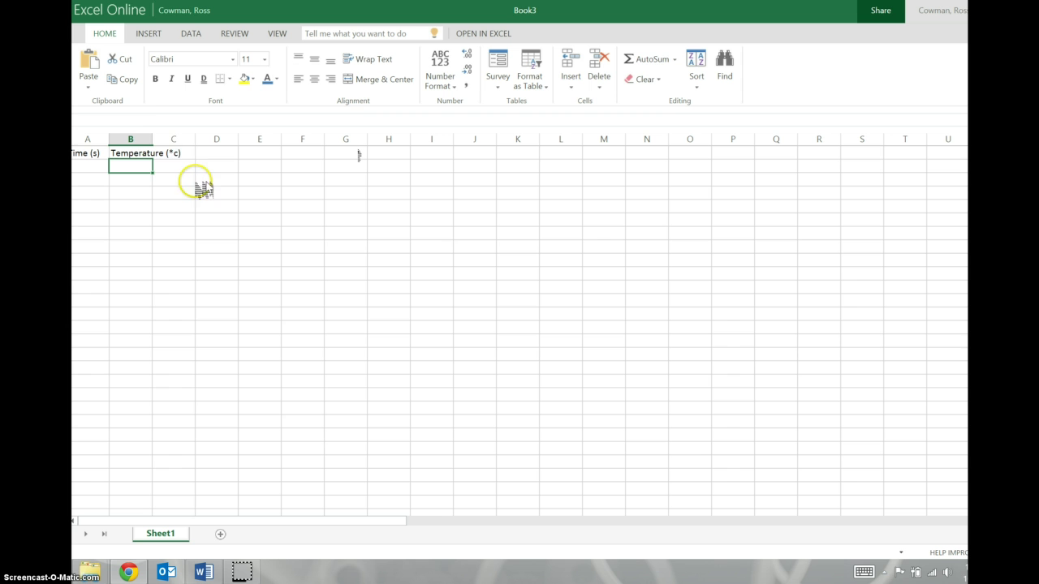
double_click(152, 140)
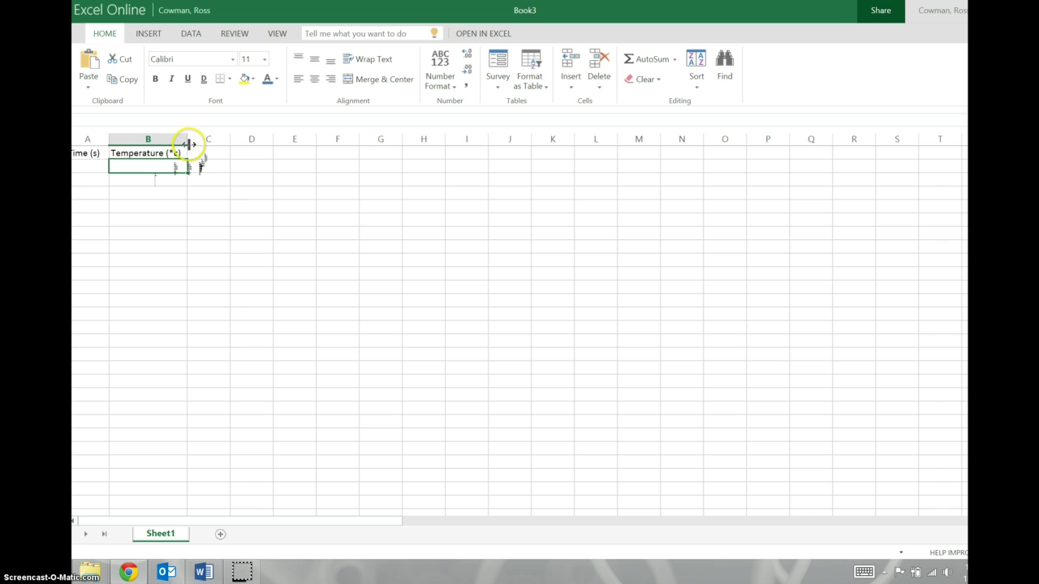
mouse_move(185, 139)
left_mouse_down()
mouse_move(219, 139)
mouse_move(186, 139)
left_mouse_up()
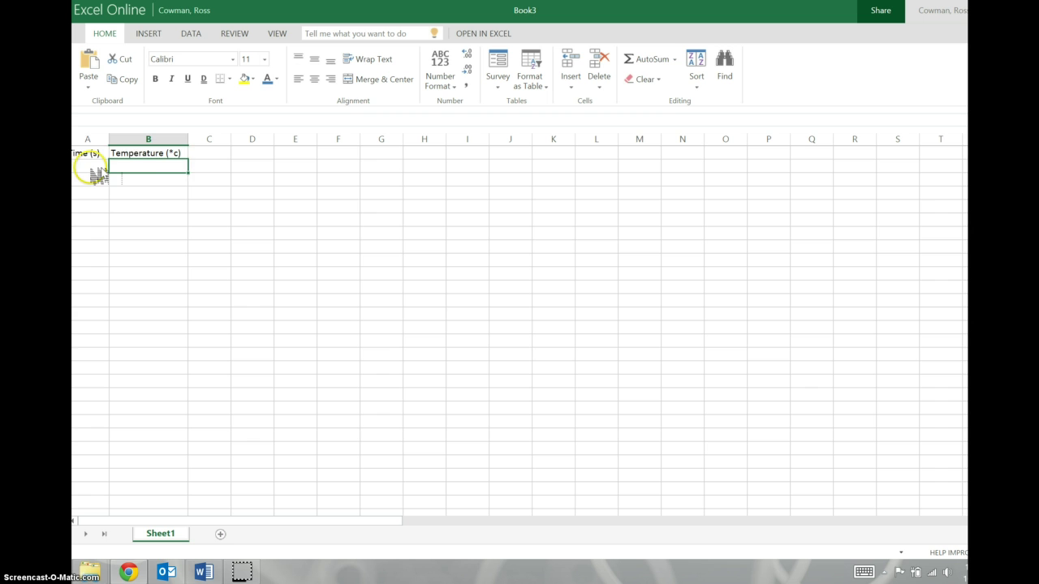
Enter times 0, 100, 200, 300 in column A and fill the series down to 1500
left_click(92, 168)
type("0")
key("Return")
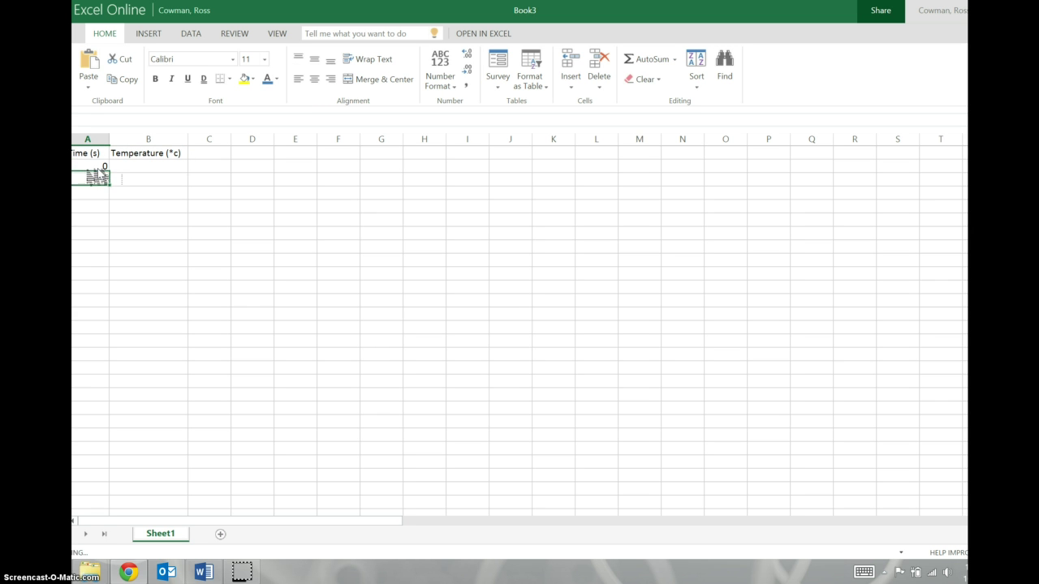
type("100")
key("Return")
type("200")
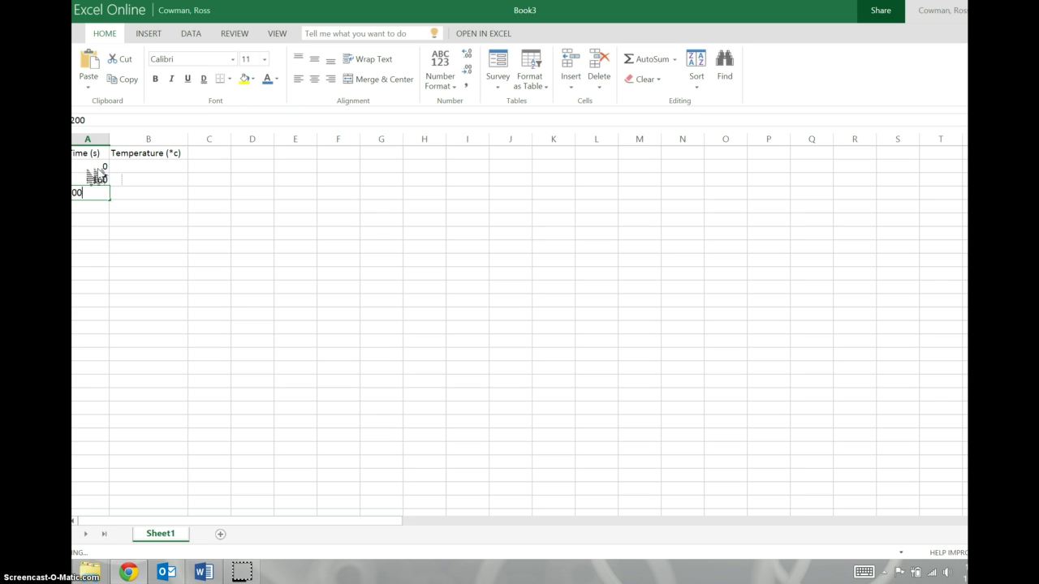
key("Return")
type("300")
key("Return")
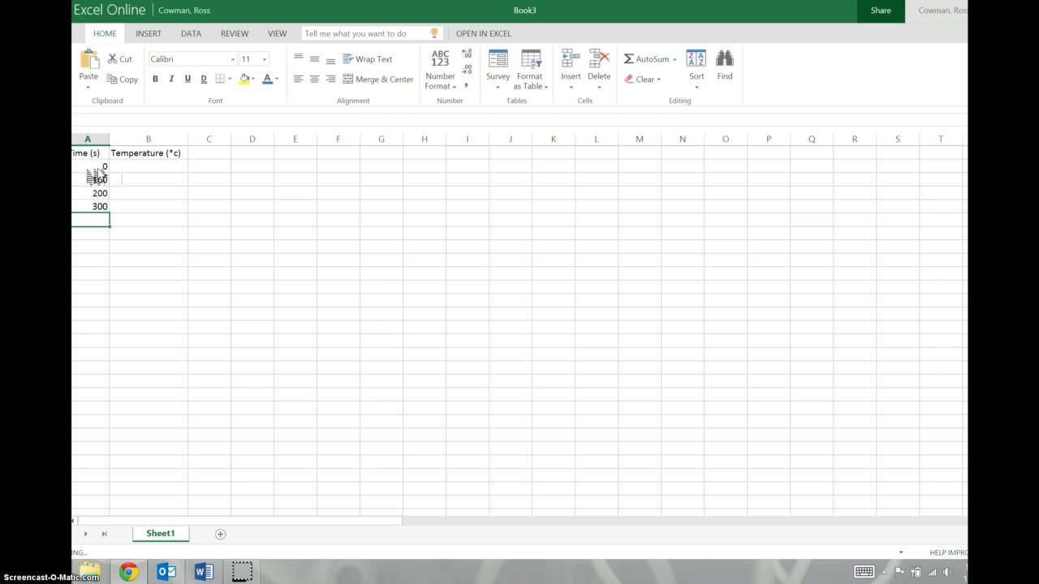
left_click(96, 180)
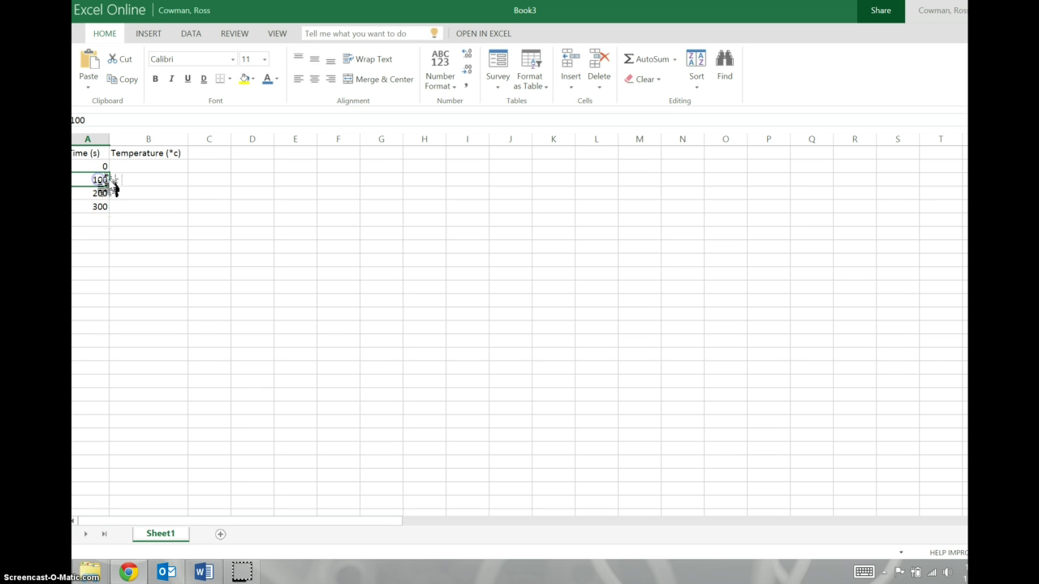
left_click_drag(112, 183, 109, 371)
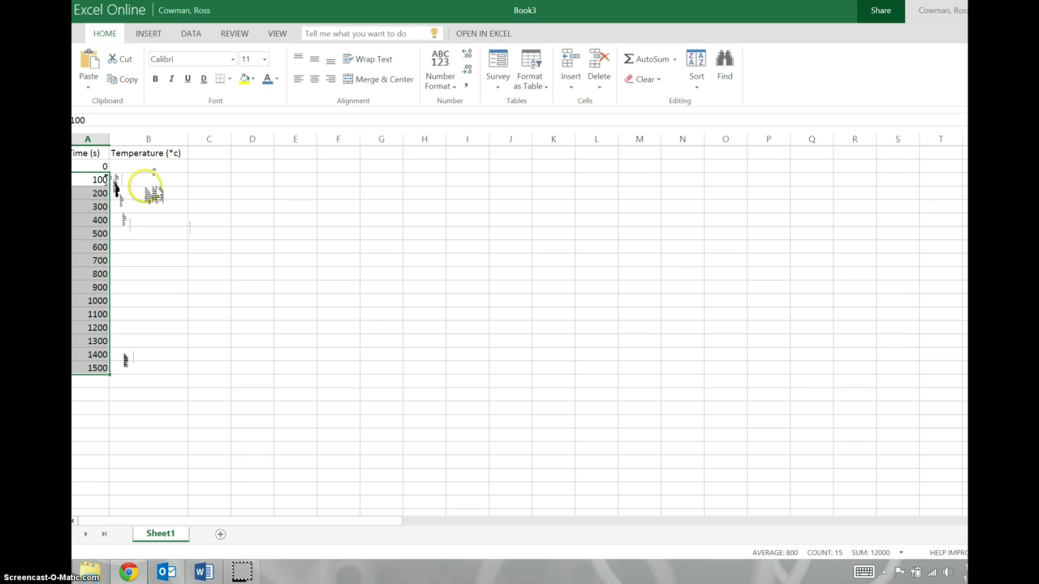
Enter the rising temperatures 34, 45, 56, 67, 78, 89, 98 in column B
left_click(152, 167)
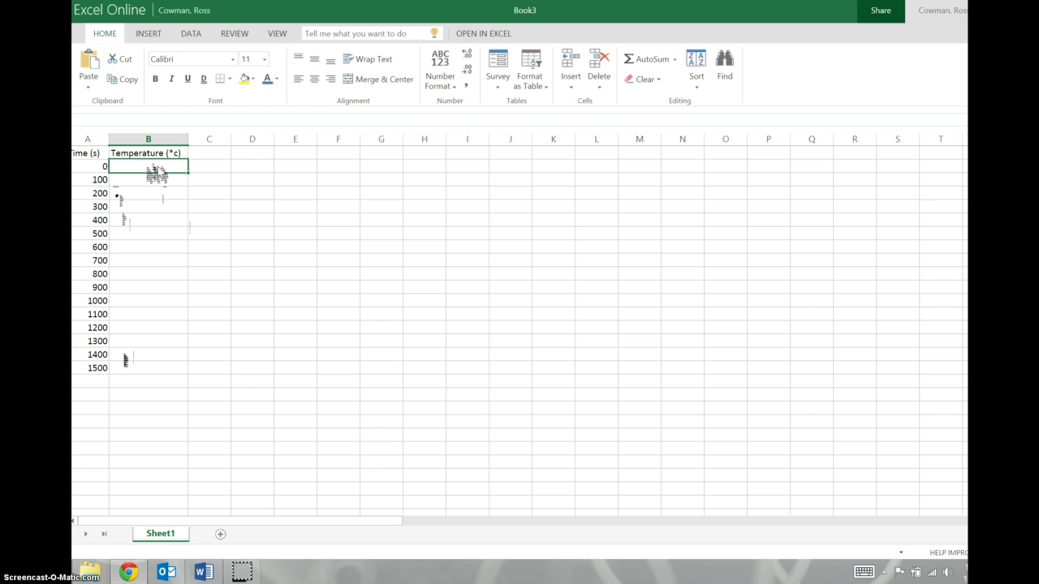
type("34")
key("Return")
type("45")
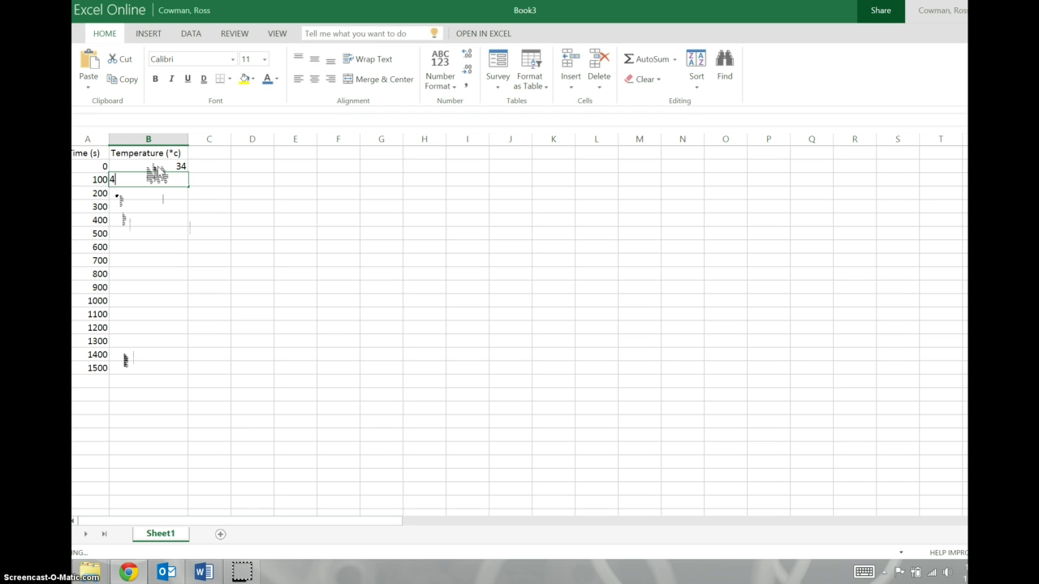
key("Return")
type("56")
key("Return")
type("67")
key("Return")
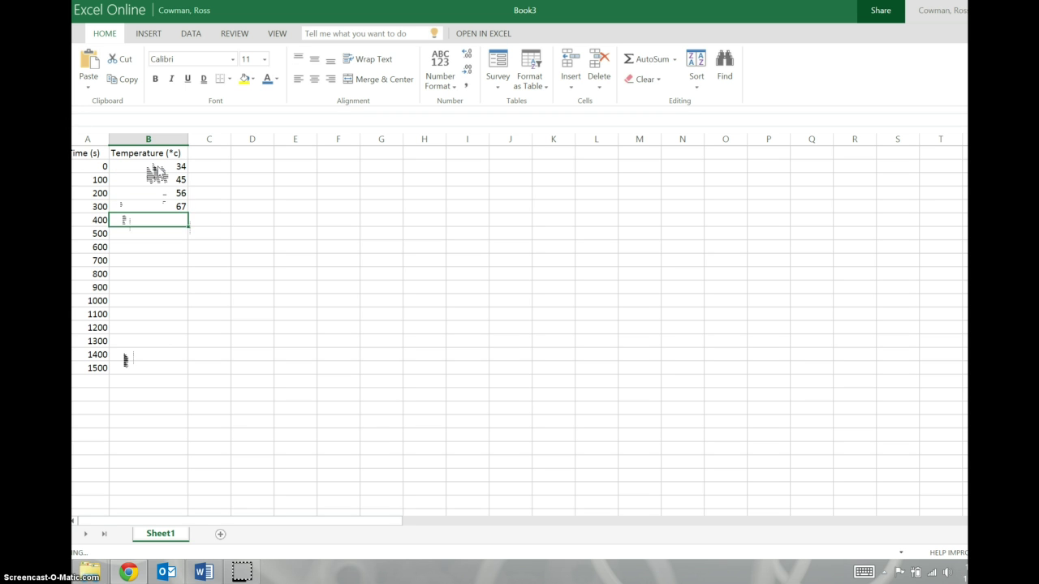
type("78")
key("Return")
type("89")
key("Return")
type("98")
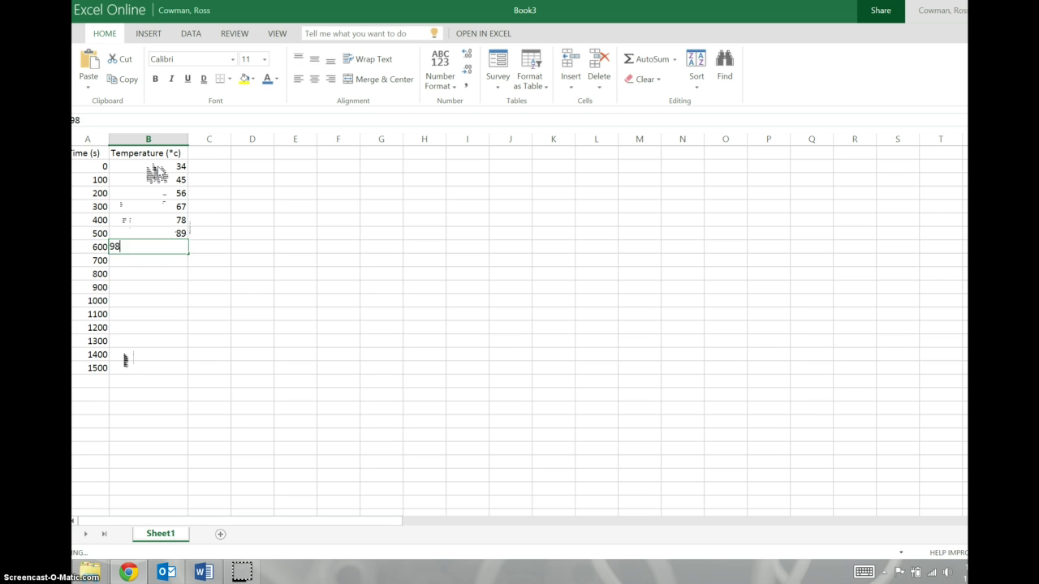
key("Return")
Continue with the falling temperatures 87, 76, 65, 54, 54, 54, 54, 43, 43
type("87")
key("Return")
type("76")
key("Return")
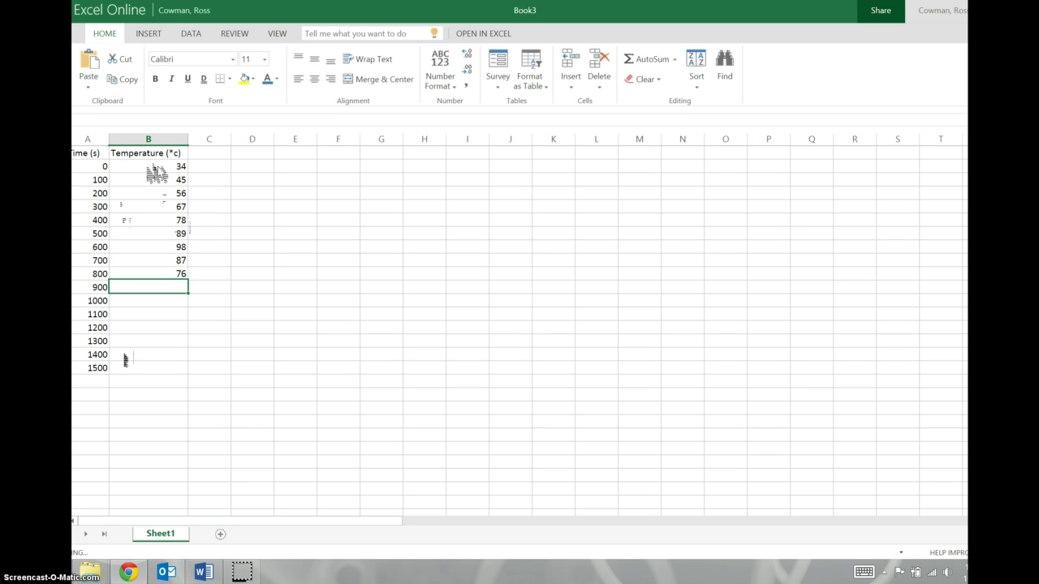
type("65")
key("Return")
type("54")
key("Return")
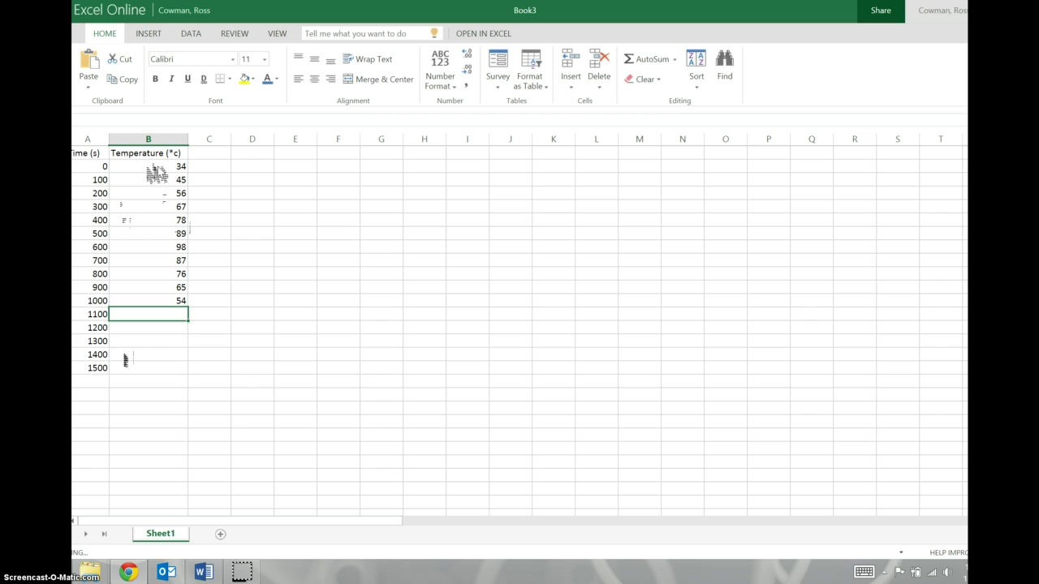
type("54")
key("Return")
type("54")
key("Return")
type("54")
key("Return")
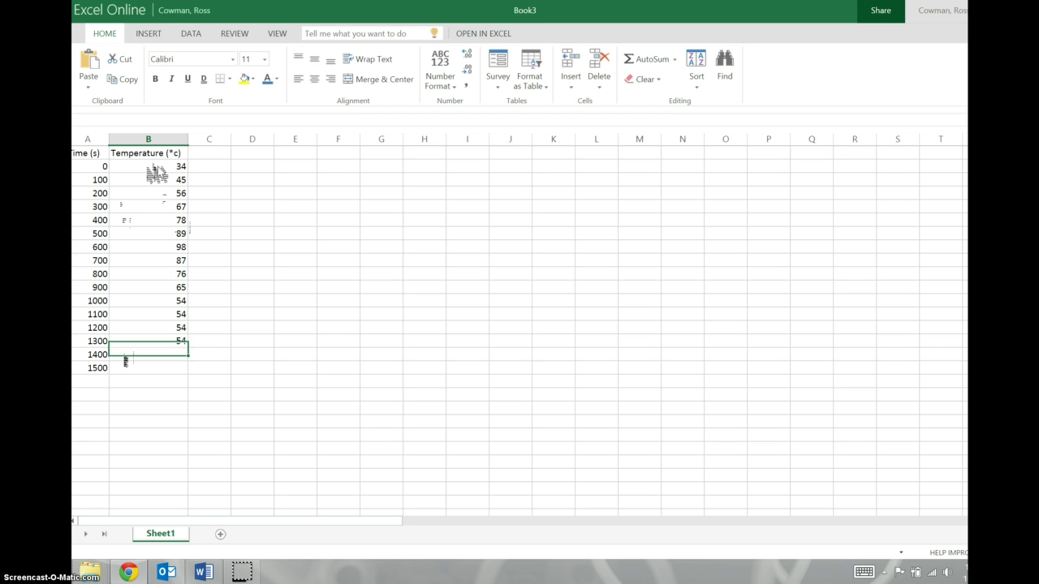
type("43")
key("Return")
type("43")
key("Return")
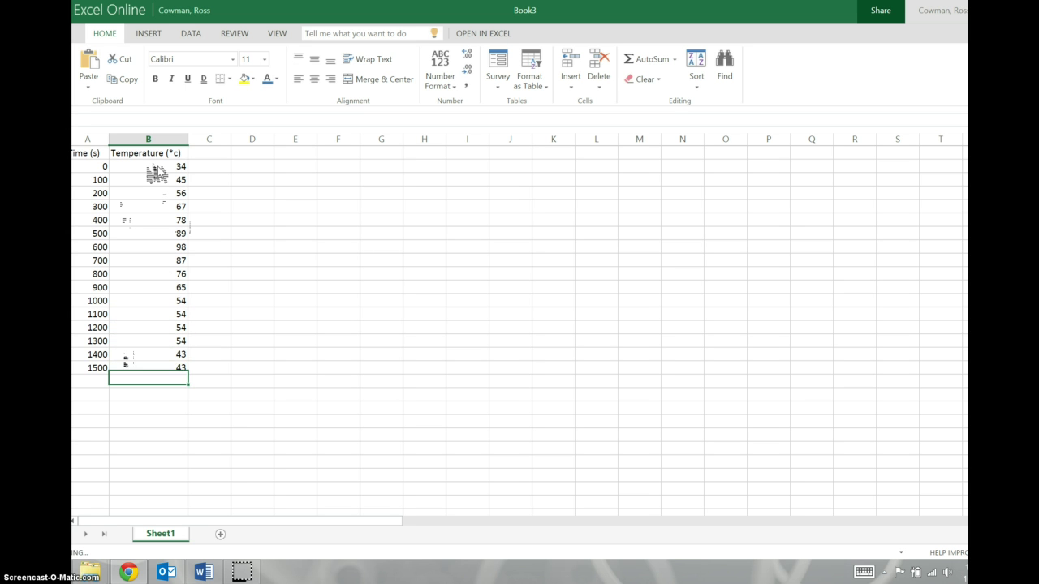
Select the data in A1:B17 and insert a Scatter with Straight Lines chart
left_click(87, 153)
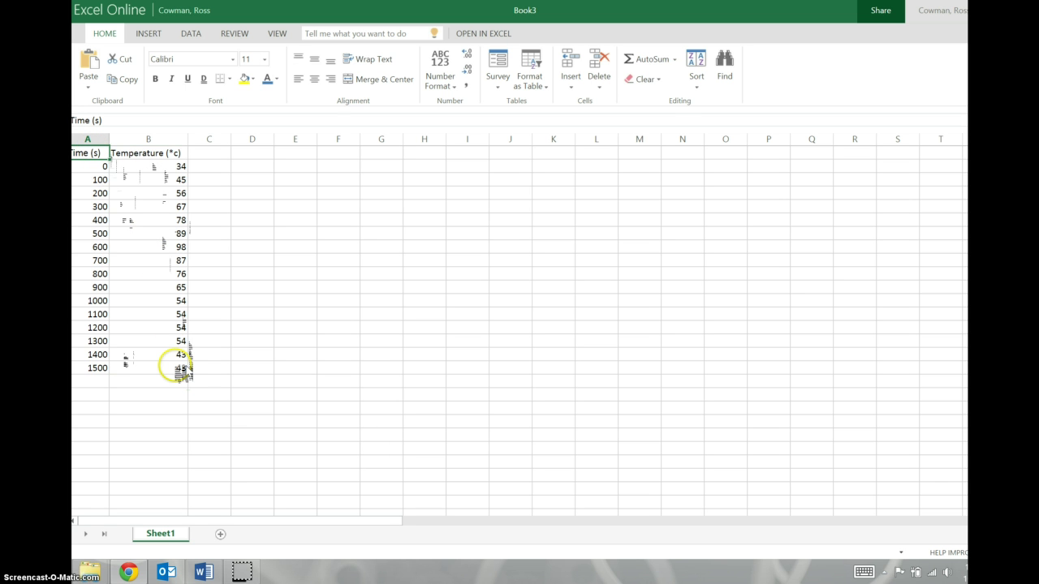
left_click(176, 369, "shift")
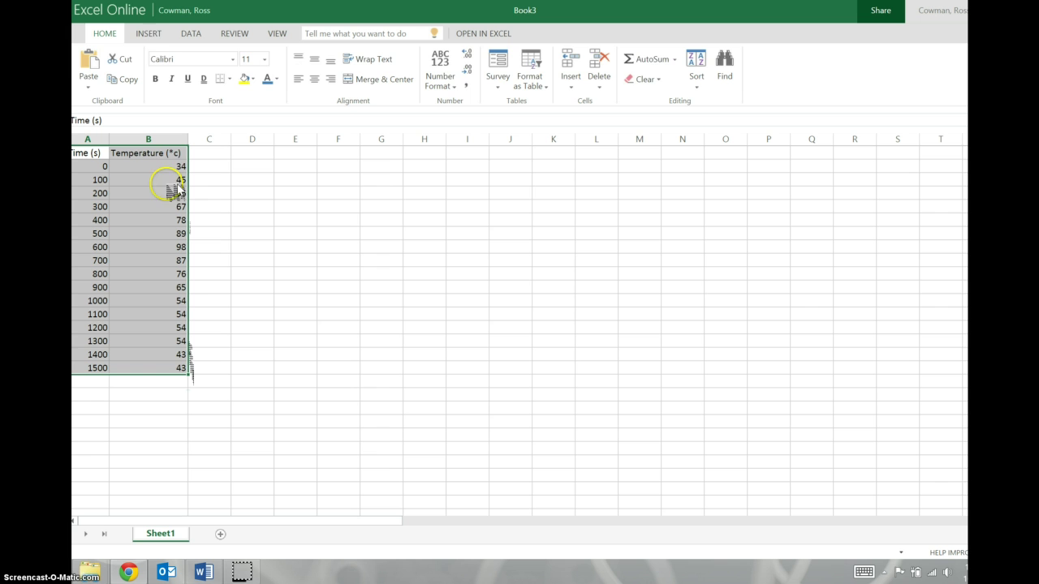
left_click(149, 34)
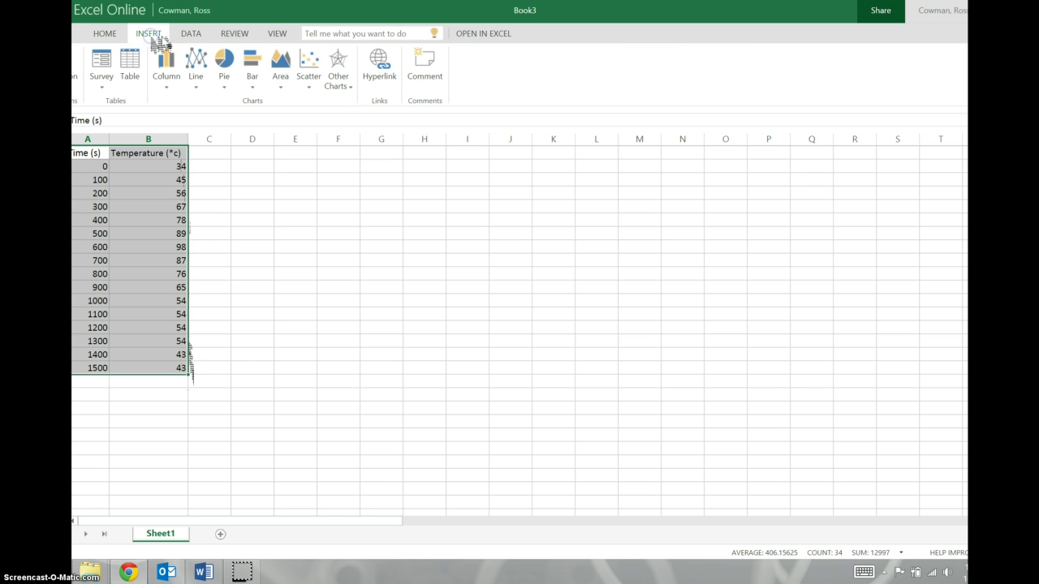
left_click(198, 72)
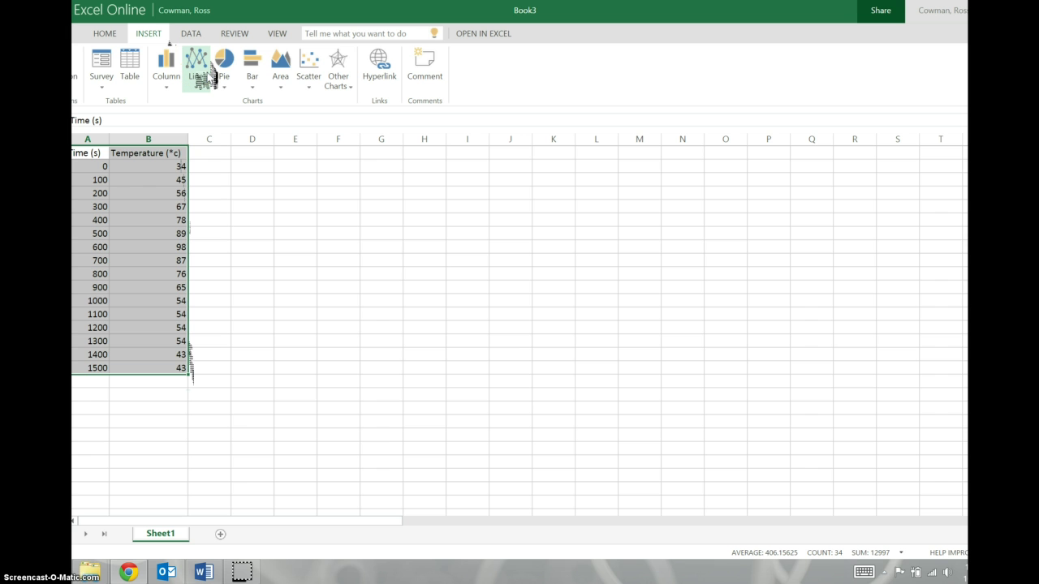
left_click(130, 170)
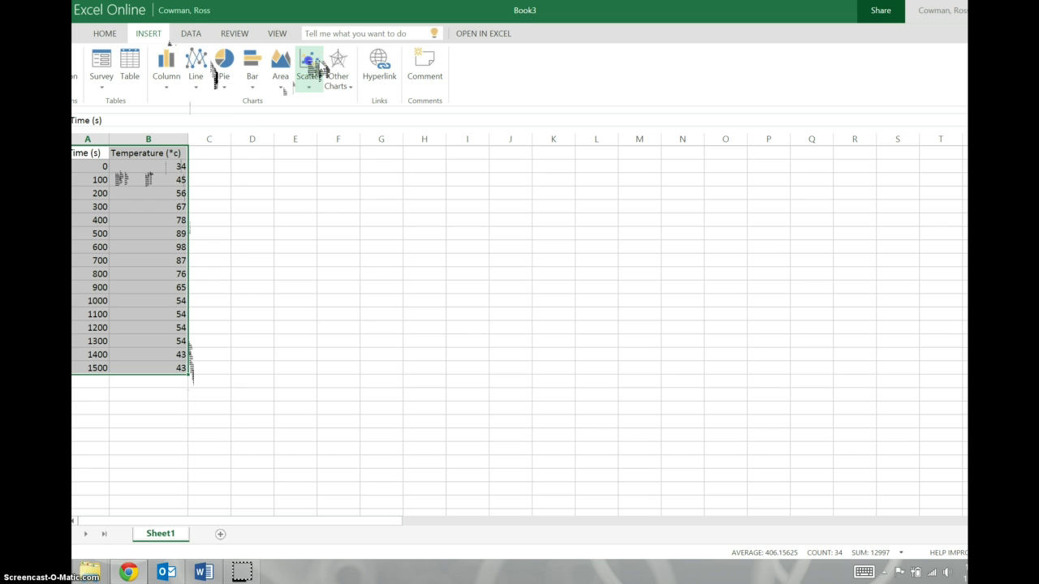
left_click(312, 65)
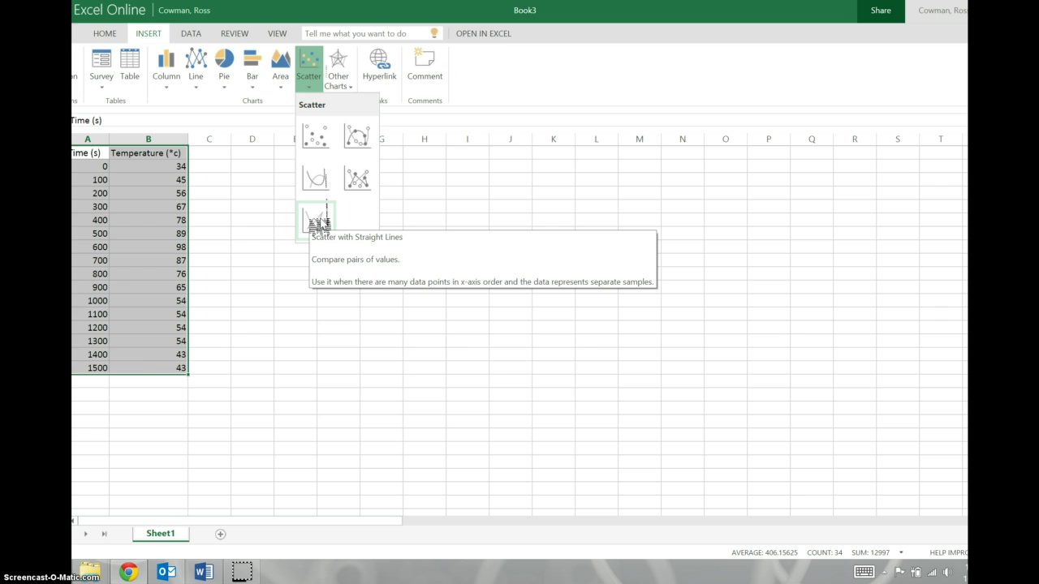
left_click(319, 221)
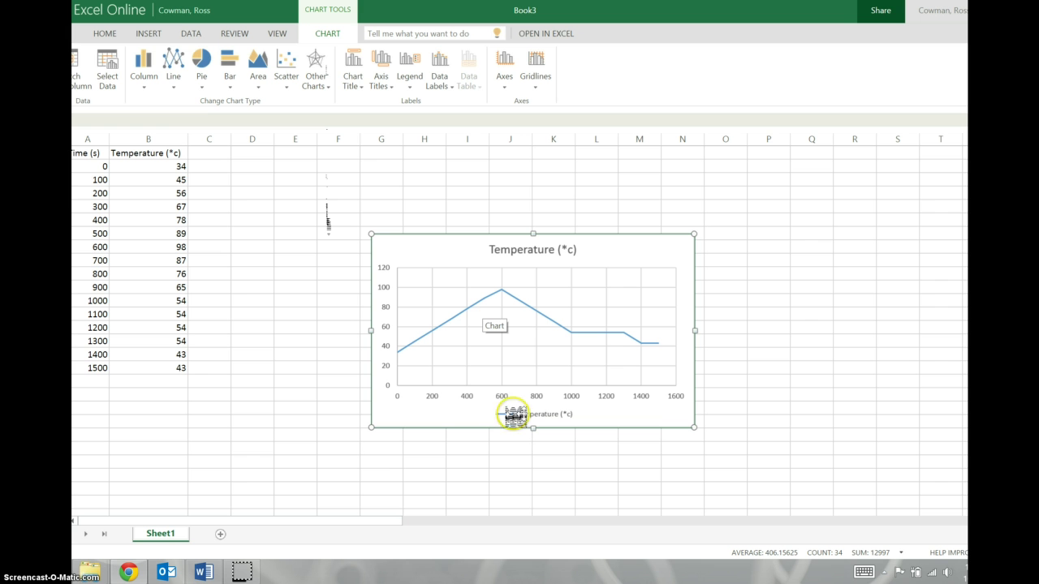
Set the chart title to 'Temperature of Wax as it changes state', correcting a typo
left_click(460, 210)
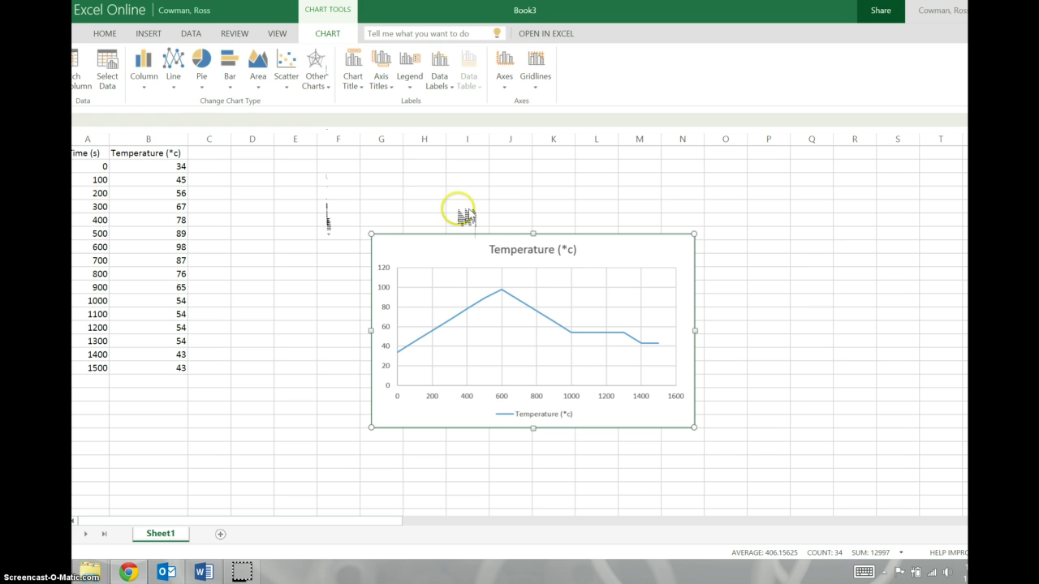
left_click(354, 77)
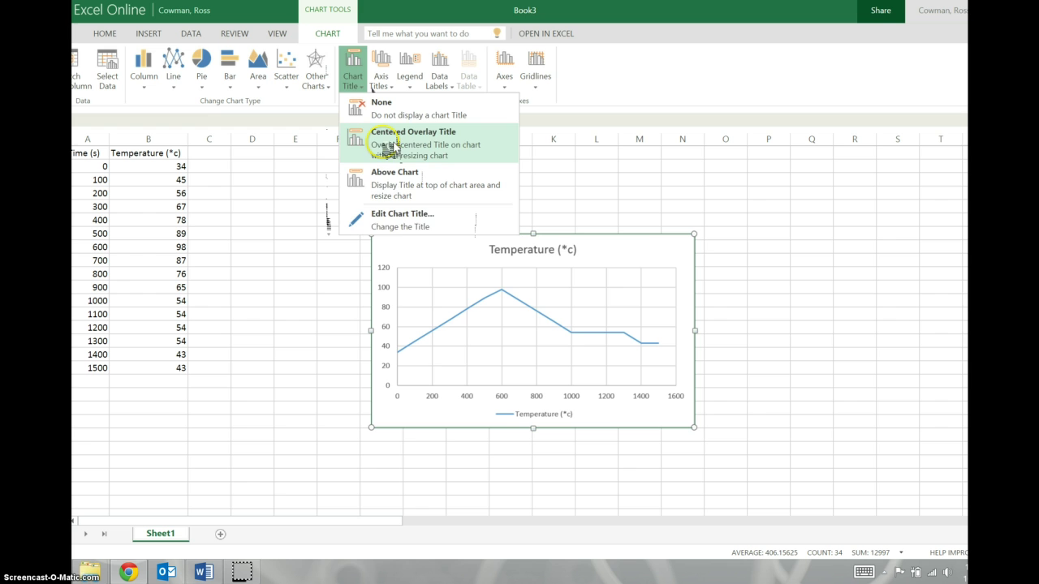
left_click(389, 223)
left_click(482, 317)
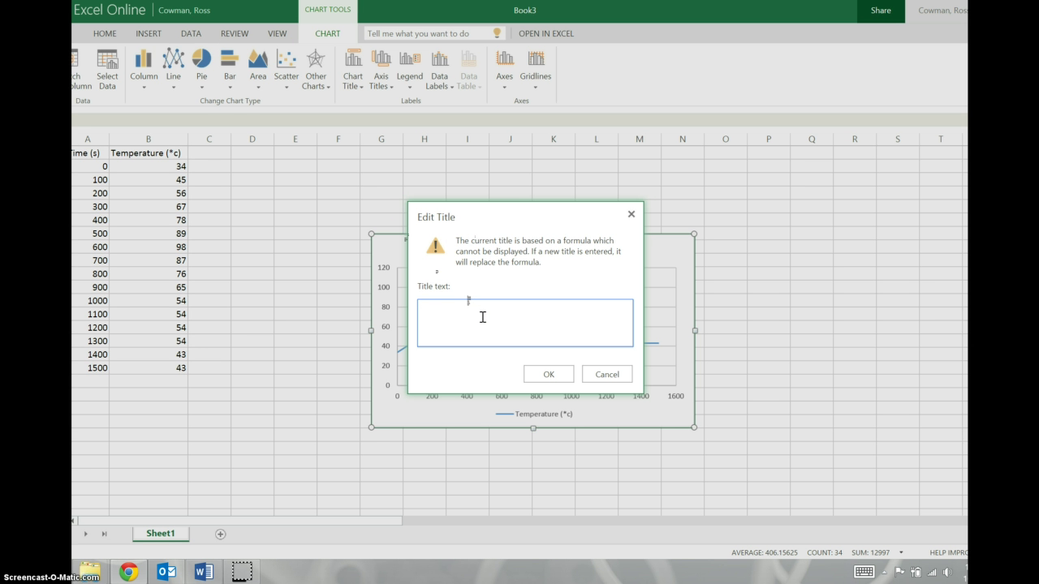
type("Temperature of W")
type("ax as it free")
key("BackSpace")
key("BackSpace")
key("BackSpace")
type("hanges state")
left_click(549, 374)
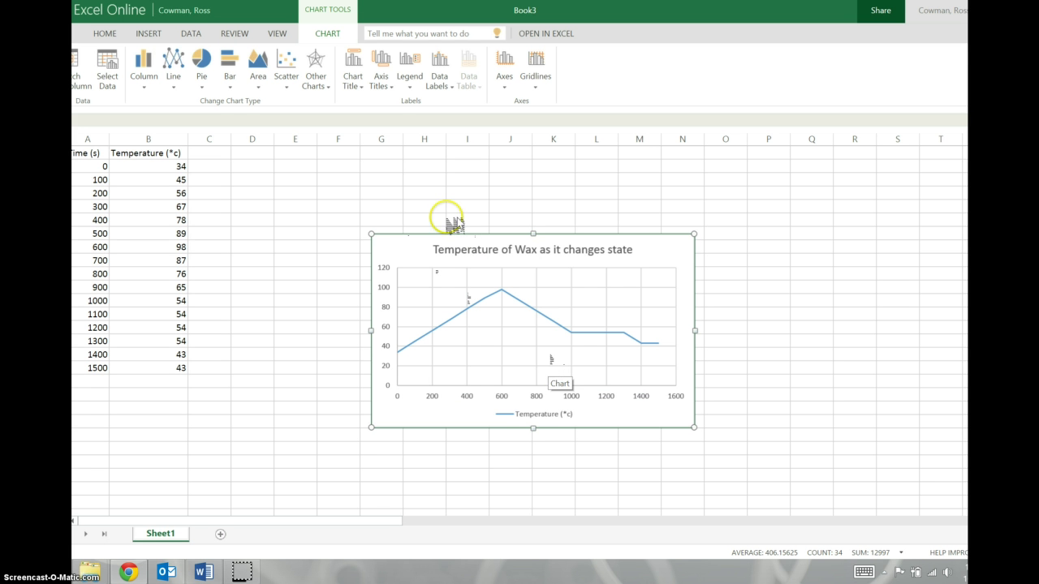
left_click(388, 83)
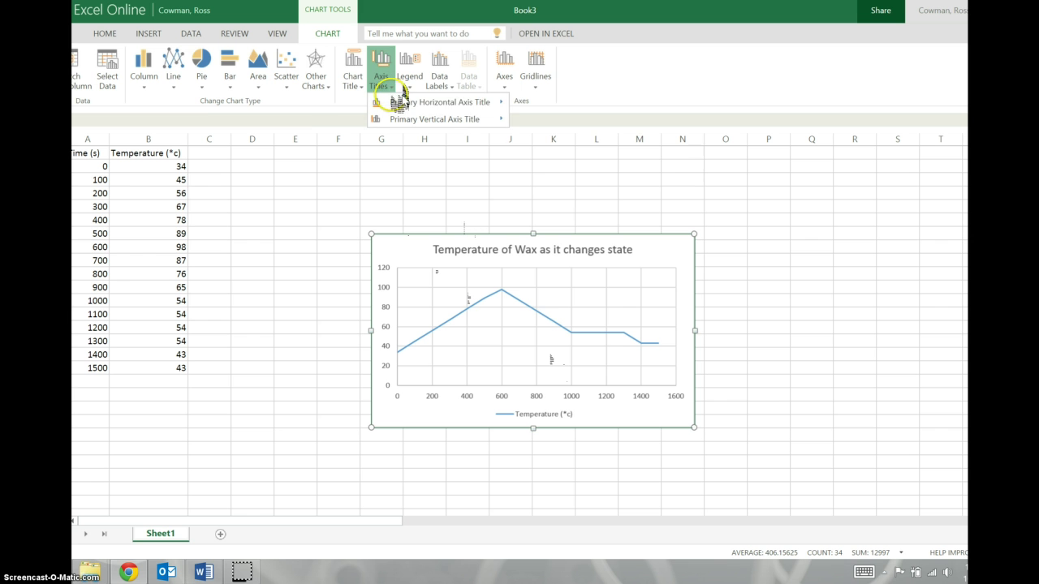
Add the title 'Time (s)' below the horizontal axis
mouse_move(470, 119)
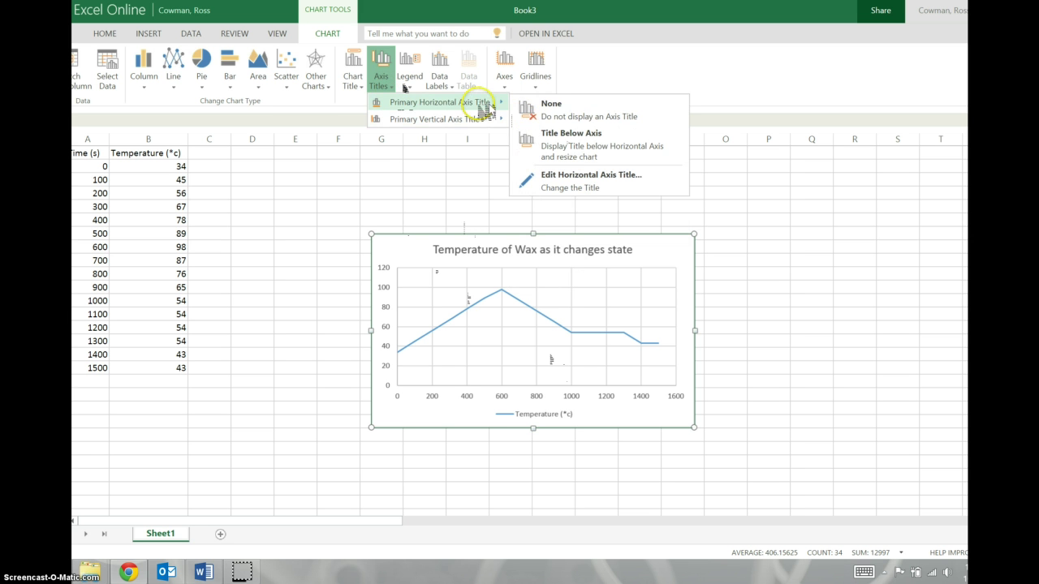
left_click(558, 142)
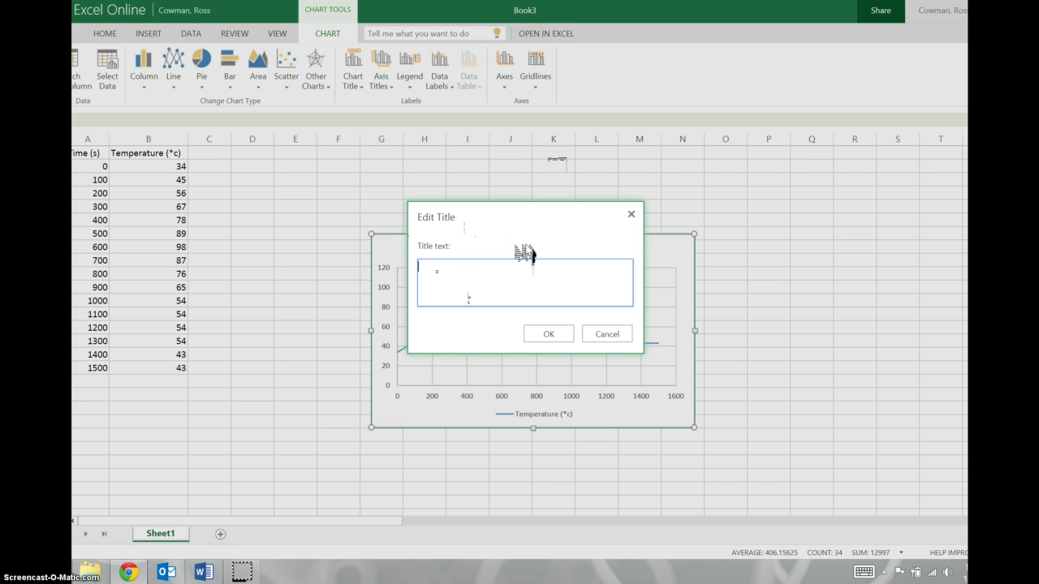
type("Time (s")
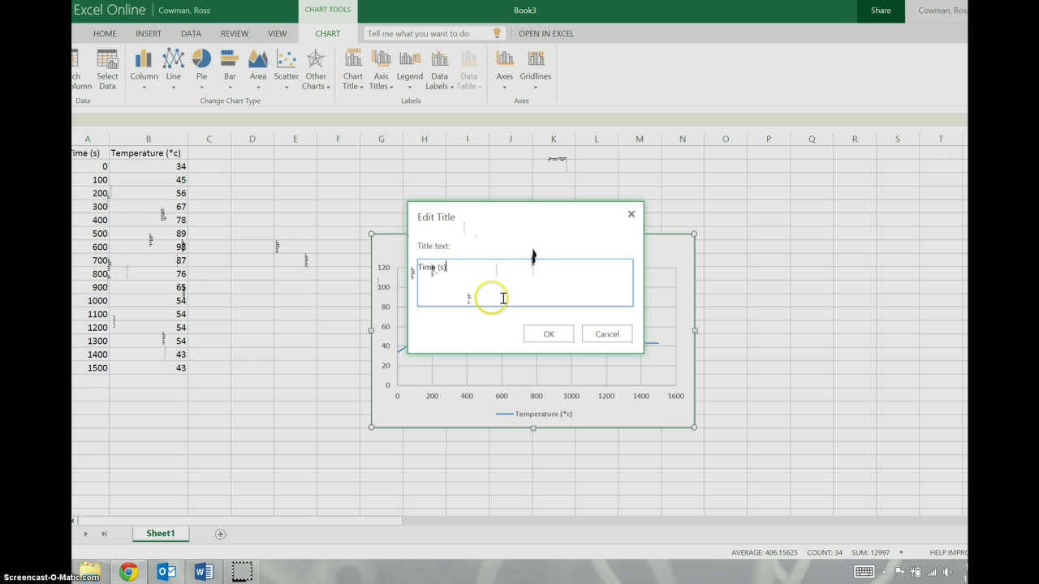
left_click(547, 333)
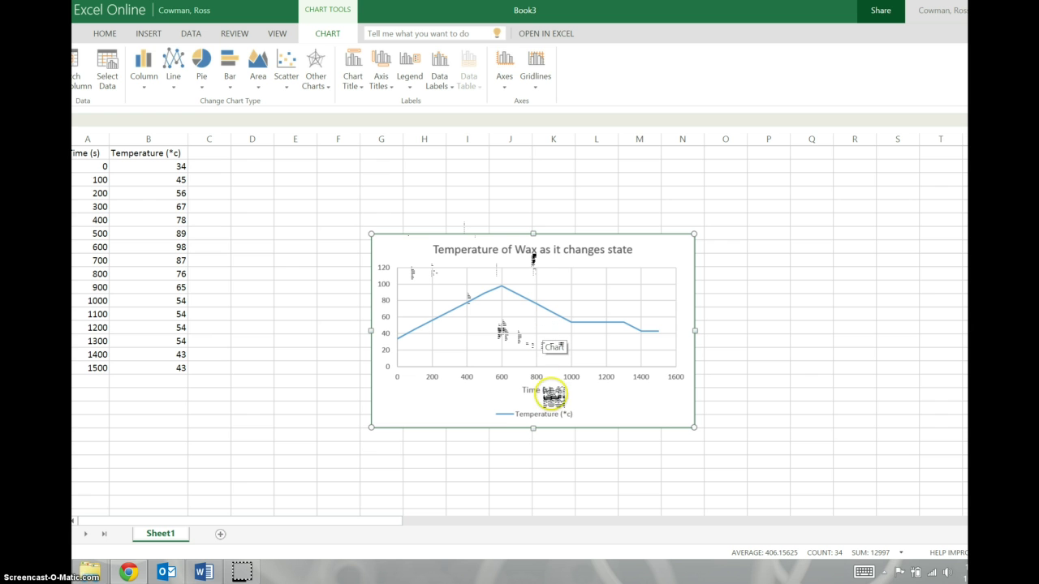
Add a 'Temperature (*c)' vertical axis title and switch it to Rotated Title
left_click(381, 69)
mouse_move(408, 120)
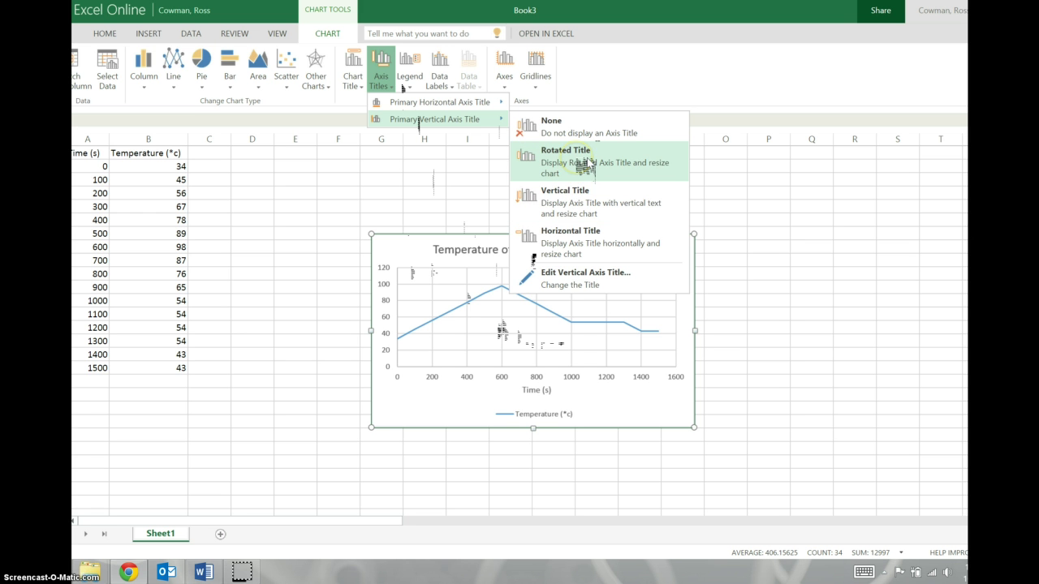
left_click(583, 195)
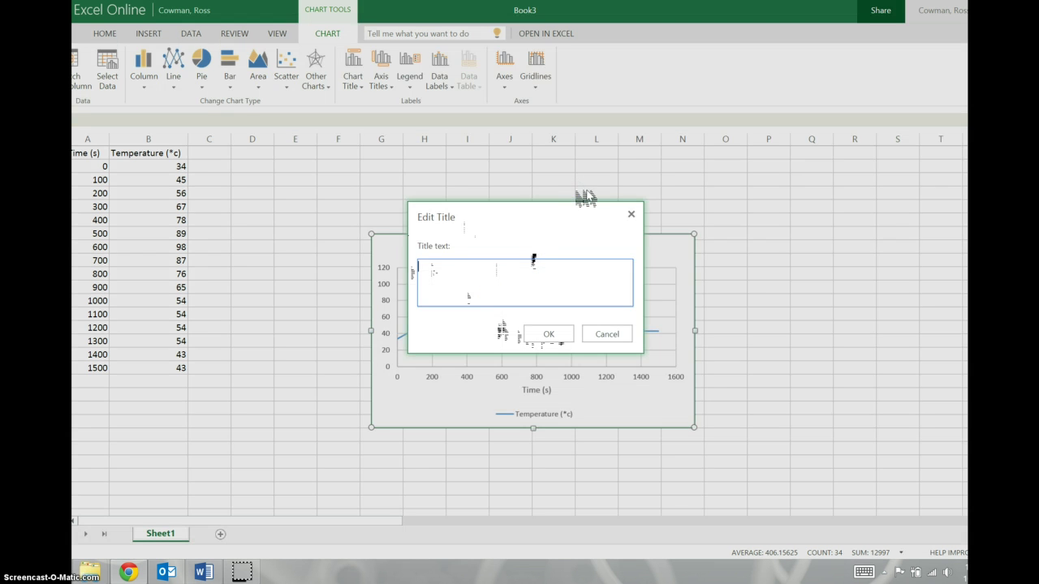
type("Temperature (*c")
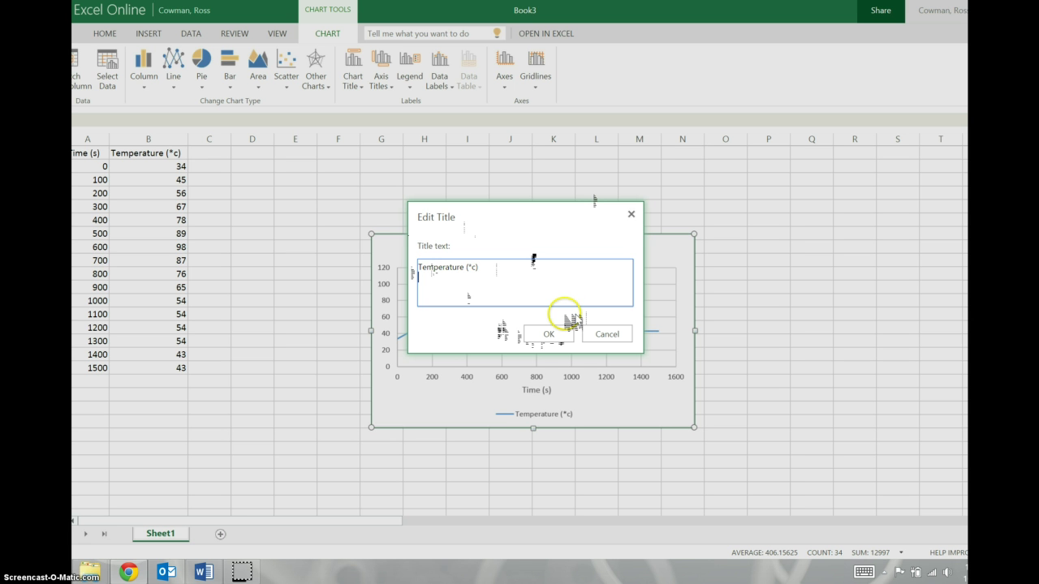
left_click(549, 333)
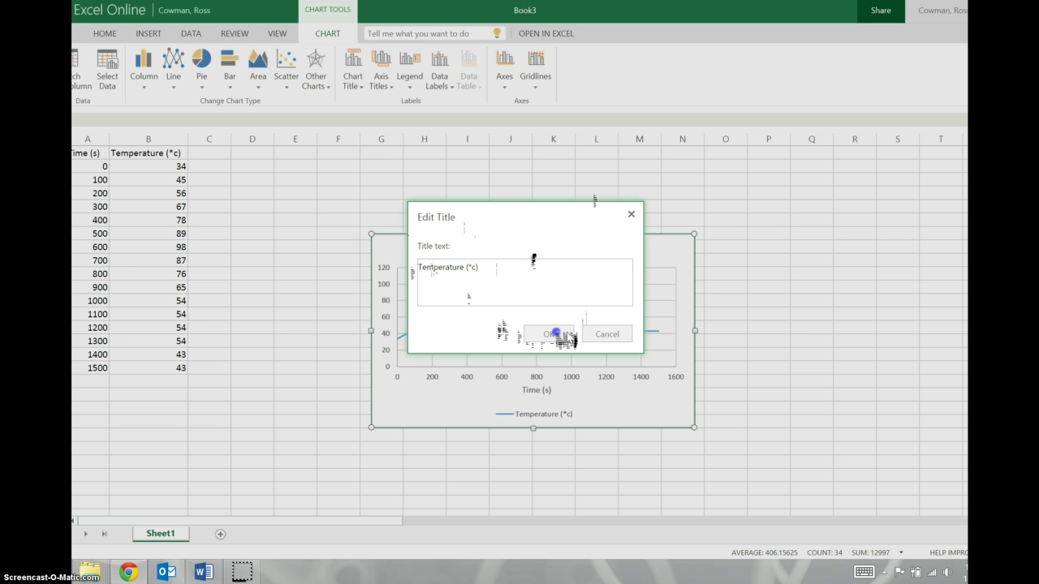
left_click(388, 81)
mouse_move(408, 120)
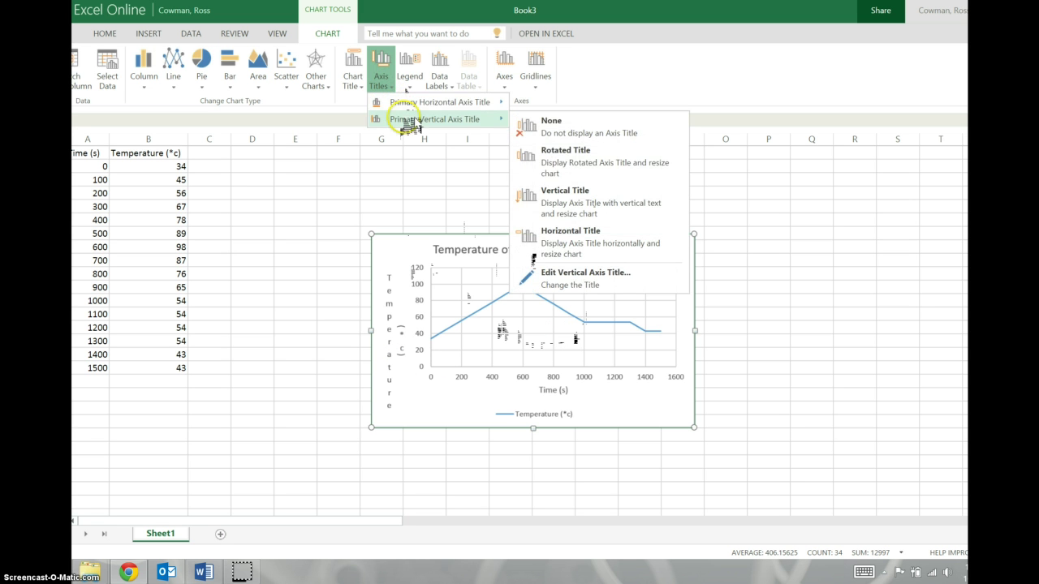
left_click(579, 159)
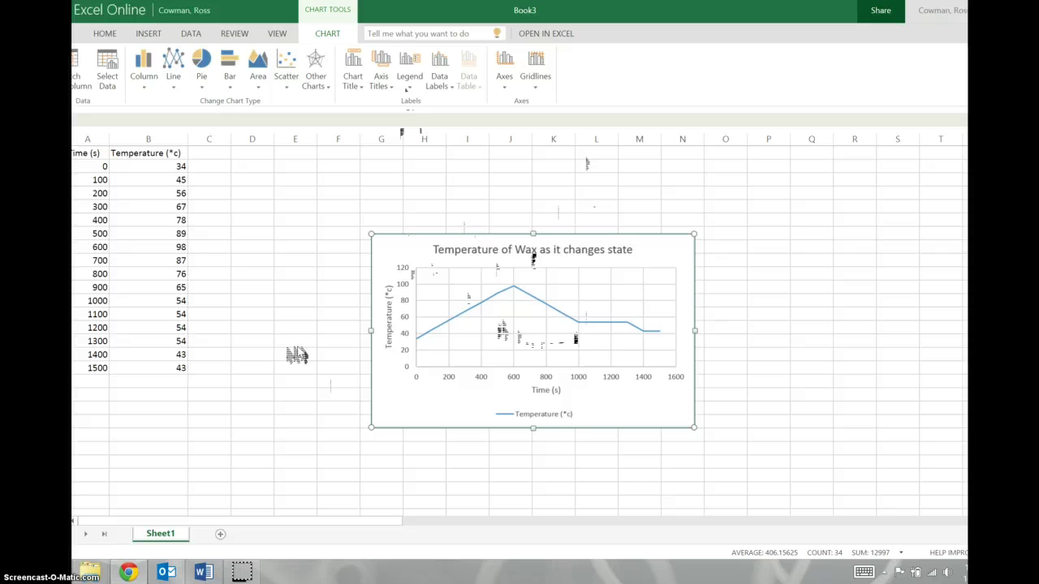
Download a copy of the workbook as Book3.xlsx from the File save-as options
left_click(396, 397)
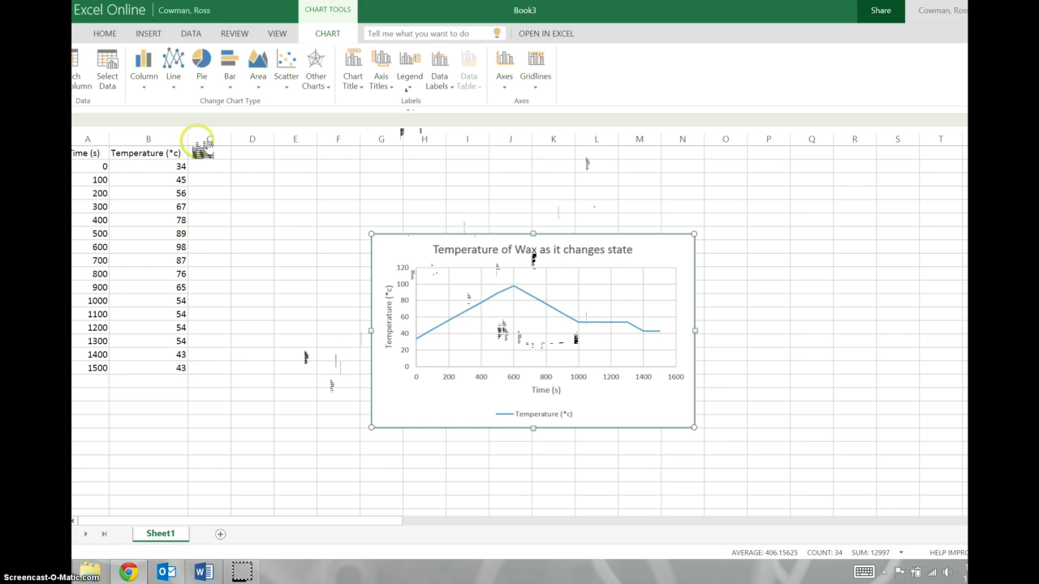
left_click(80, 33)
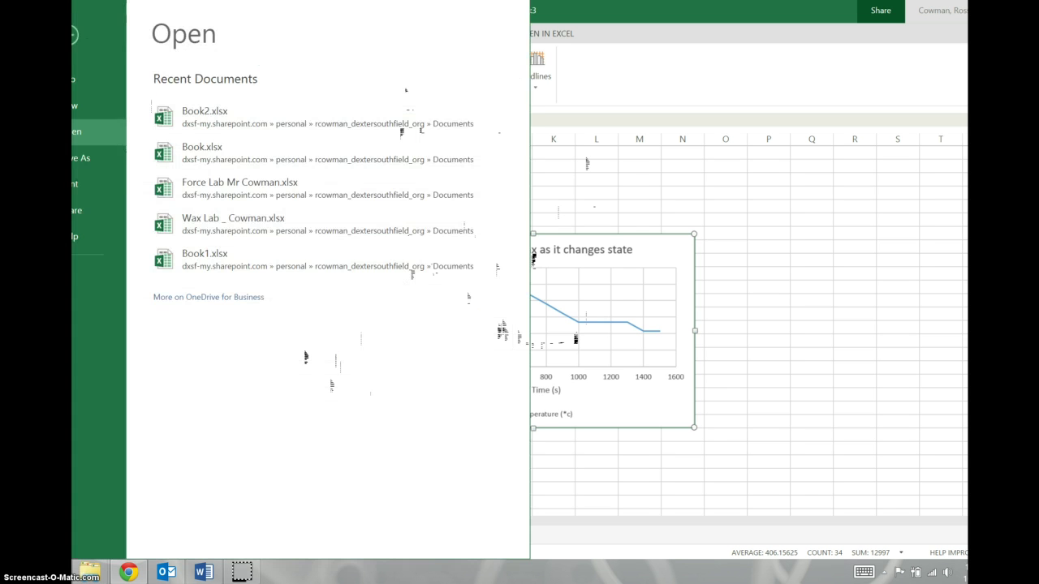
left_click(87, 166)
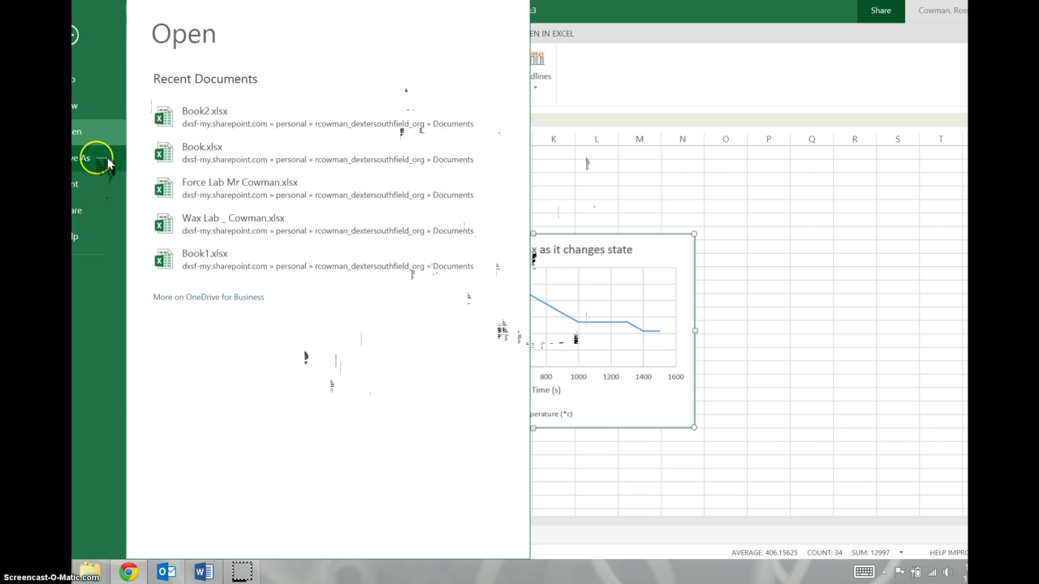
left_click(232, 209)
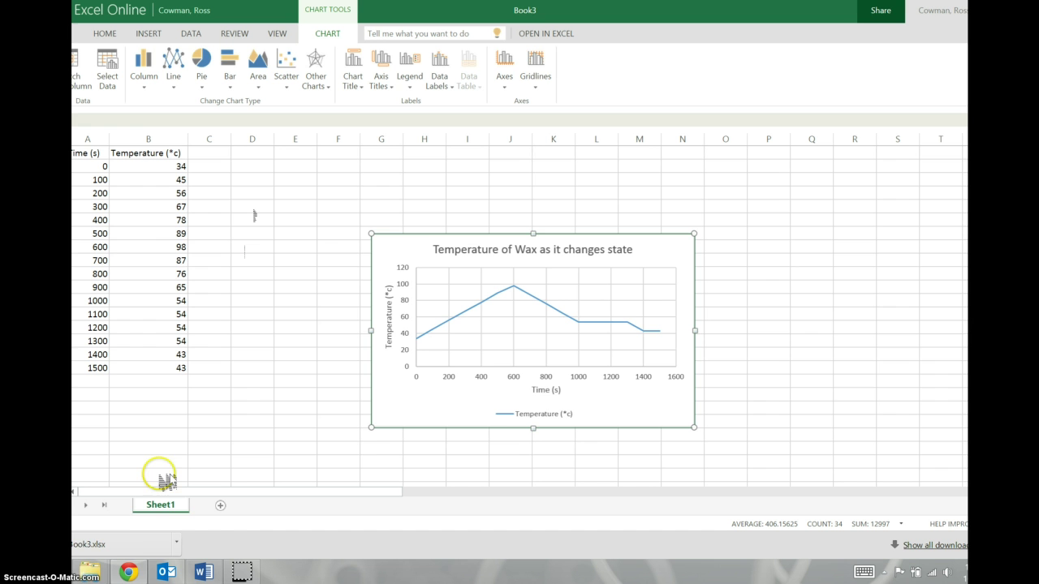
Open Book3.xlsx in desktop Excel, enable editing, and copy the wax temperature chart
left_click(140, 539)
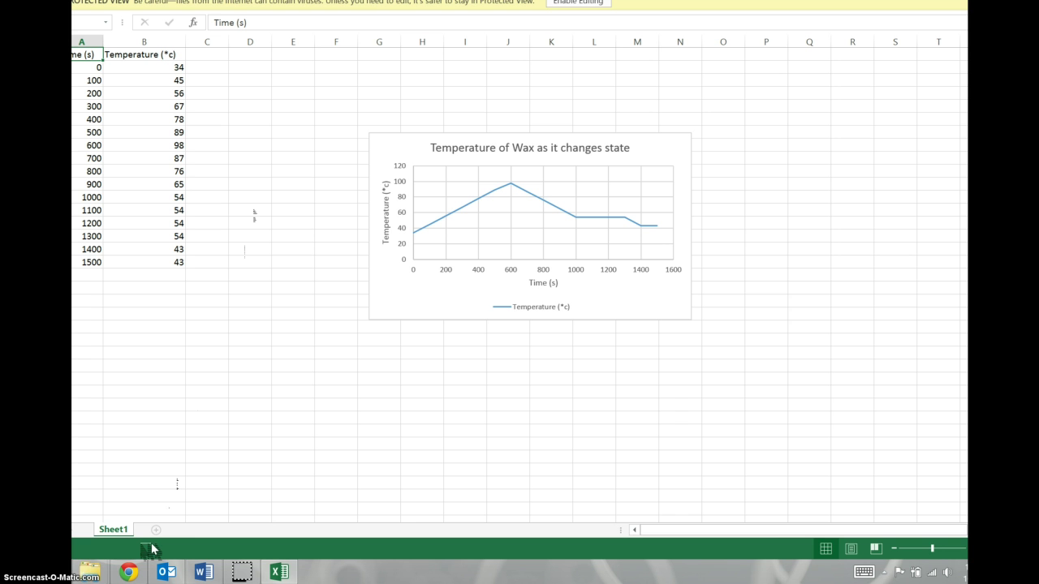
left_click(579, 5)
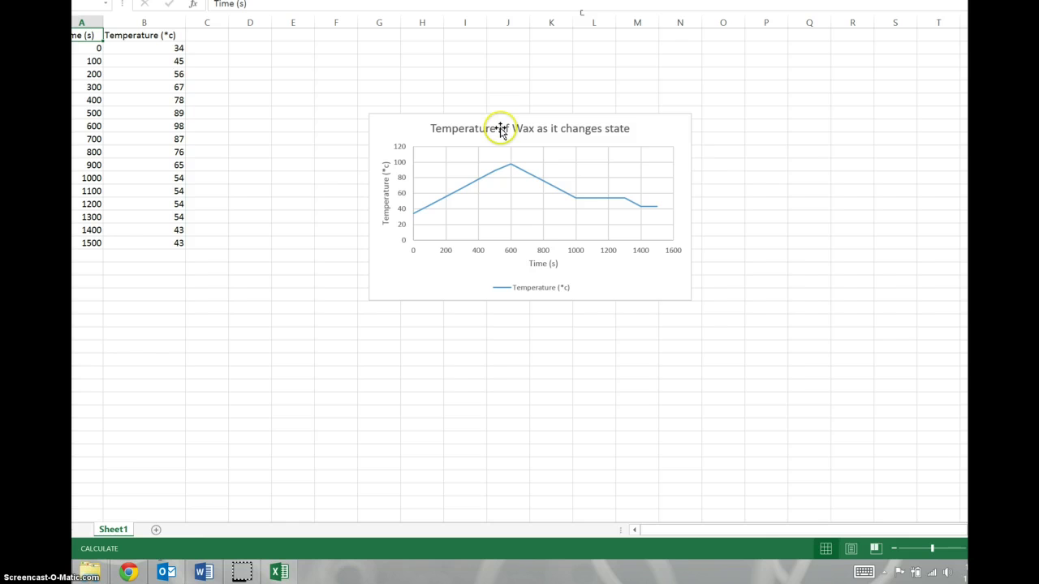
right_click(450, 271)
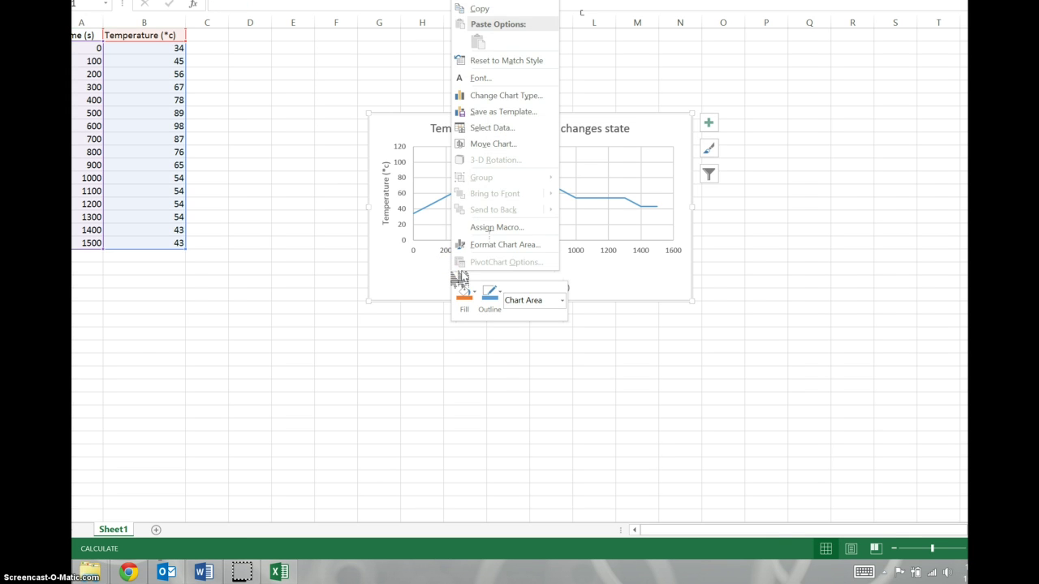
left_click(497, 9)
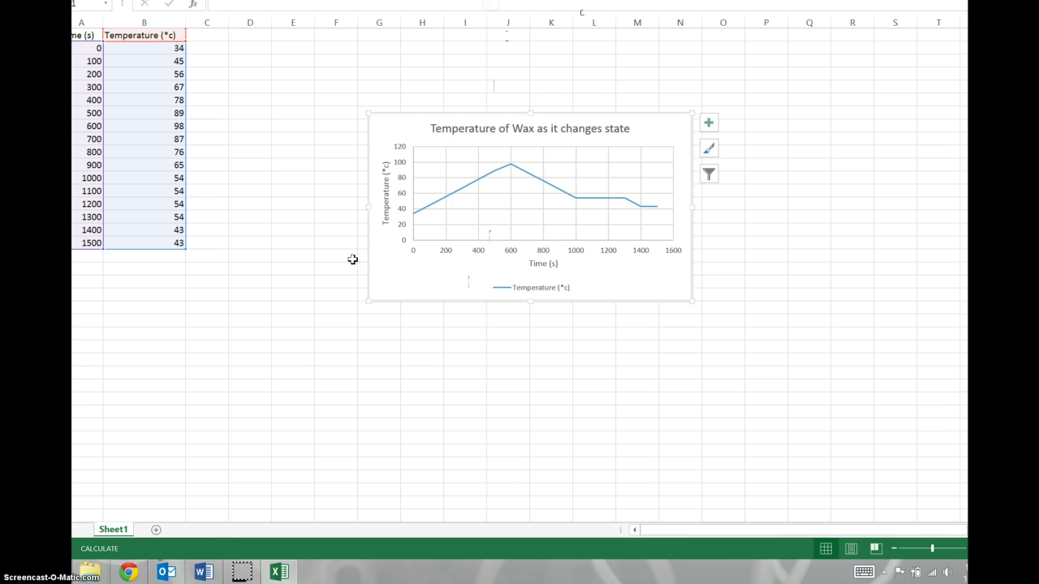
mouse_move(215, 575)
Back in Excel Online, open Share with People for Book3
left_click(128, 572)
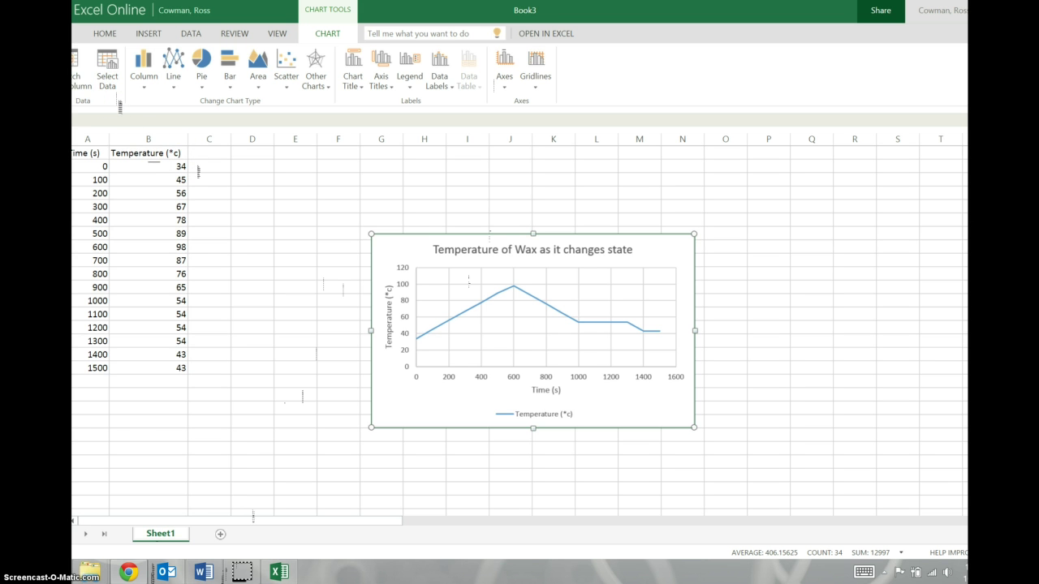
left_click(81, 33)
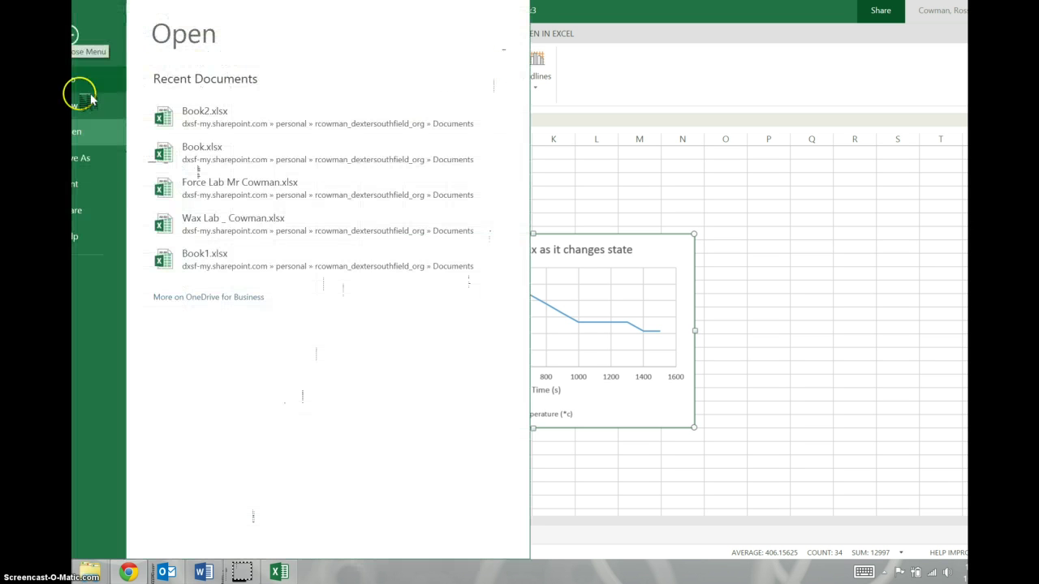
left_click(91, 210)
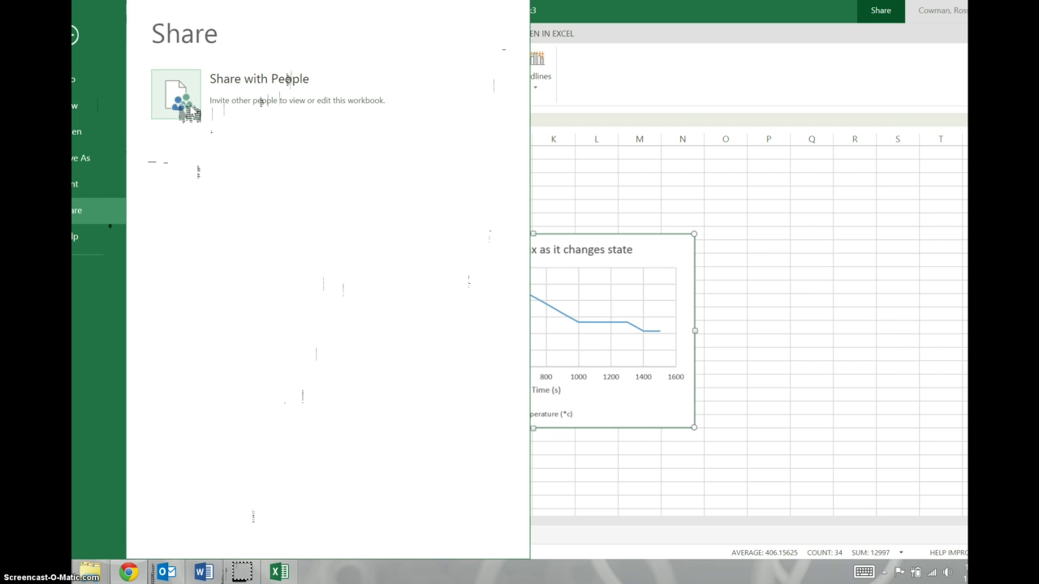
left_click(187, 111)
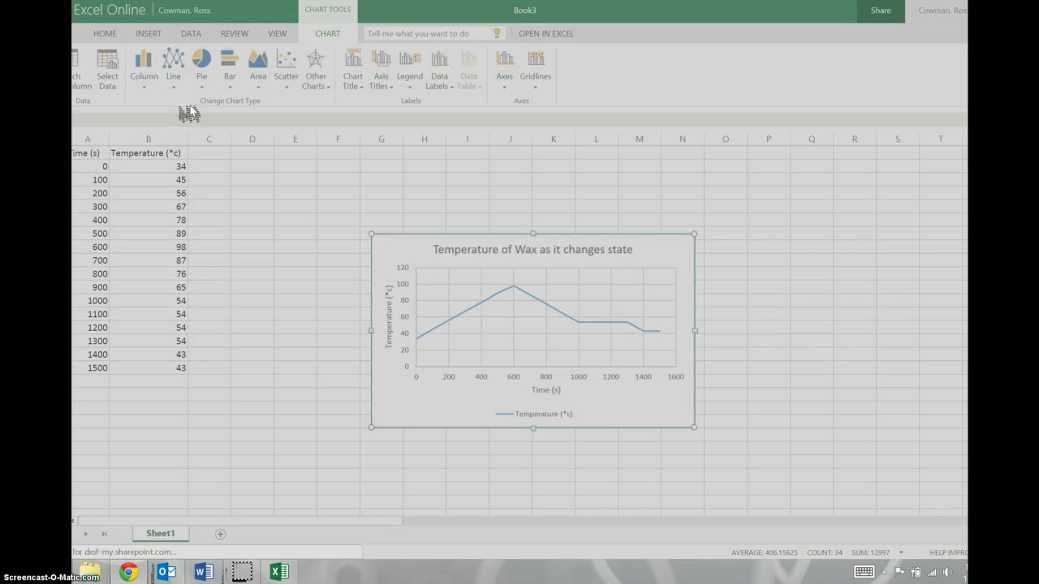
Invite the colleague with Can edit, a note about the table and graph, no sign-in required
left_click(470, 225)
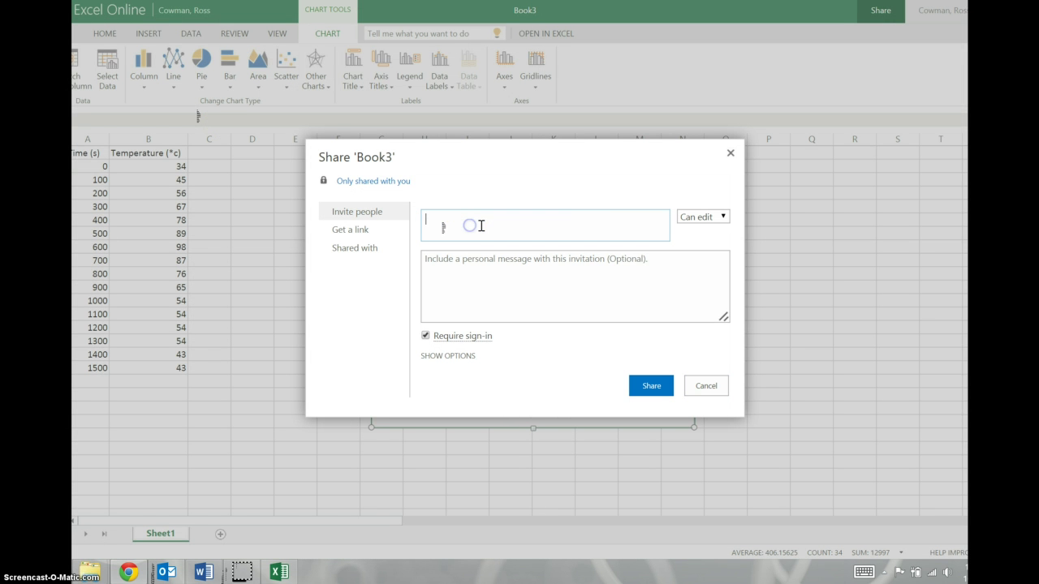
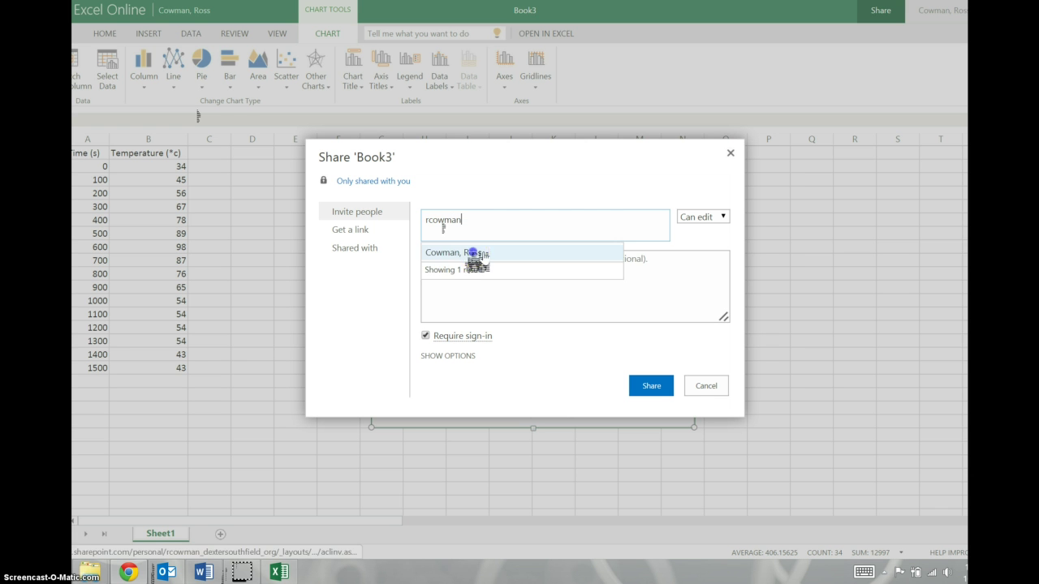
left_click(472, 252)
left_click(490, 270)
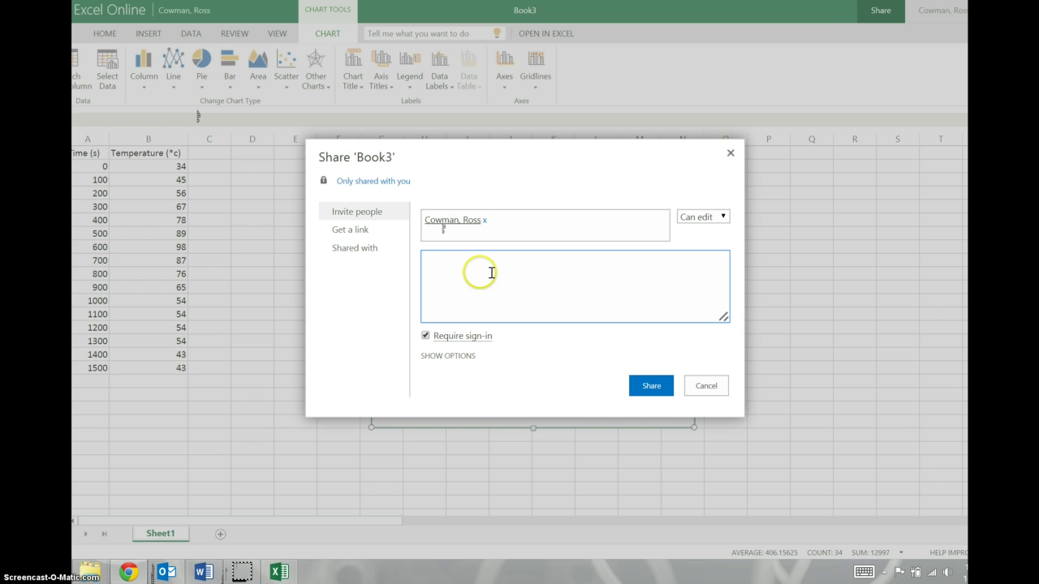
type("Heres the data table and graph.")
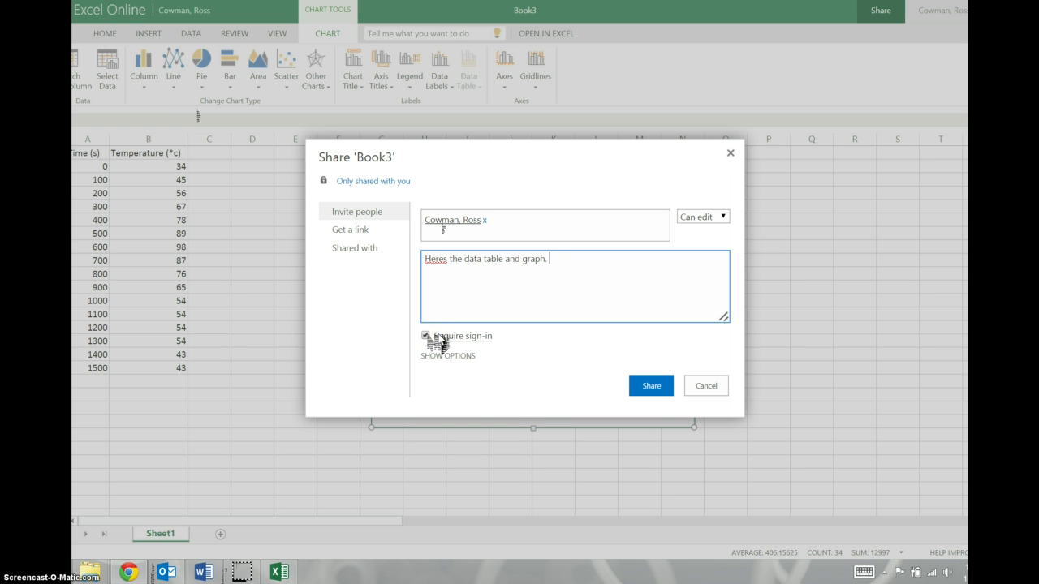
left_click(436, 339)
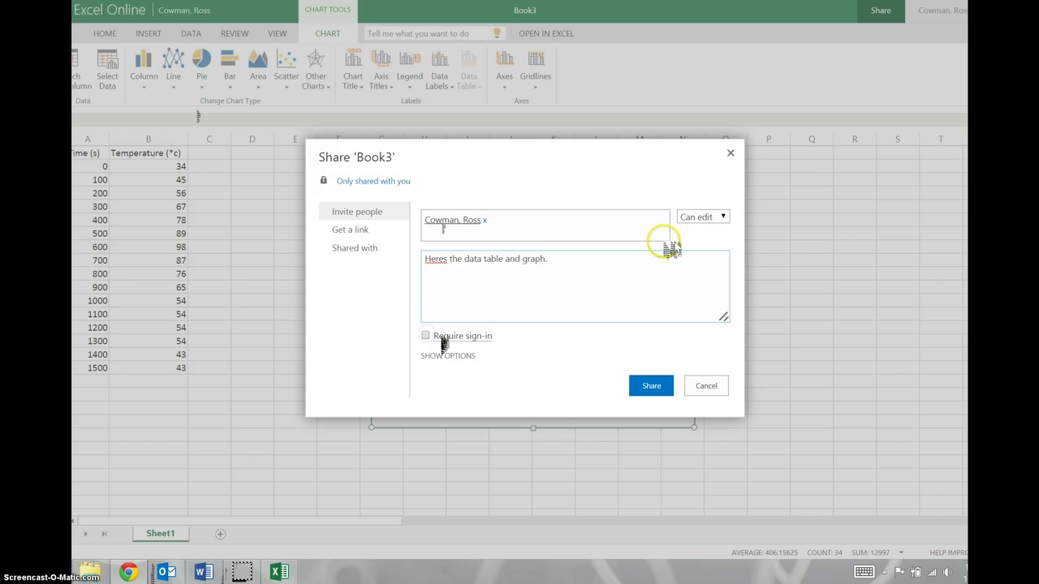
left_click(718, 216)
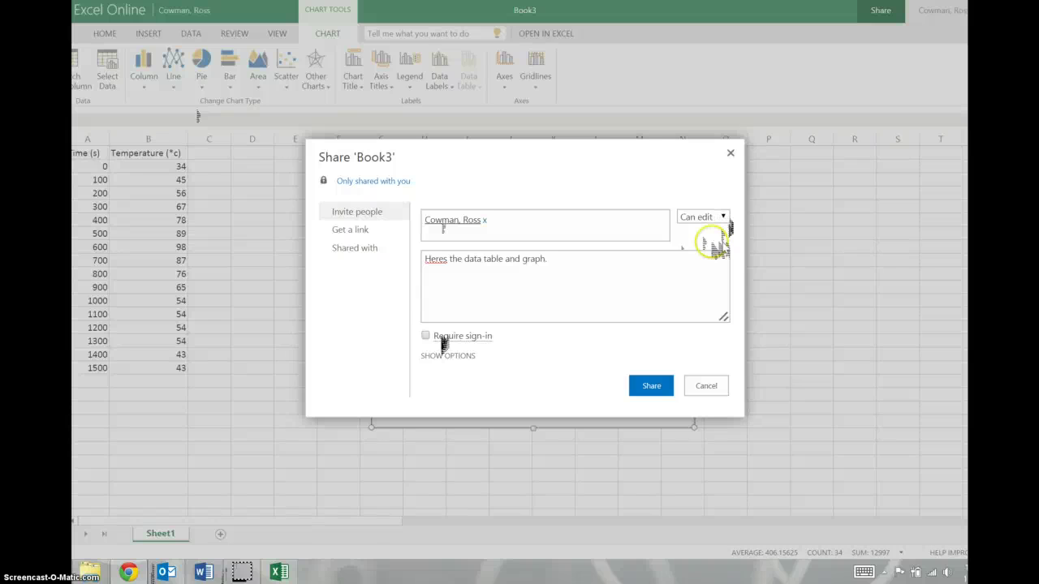
left_click(649, 387)
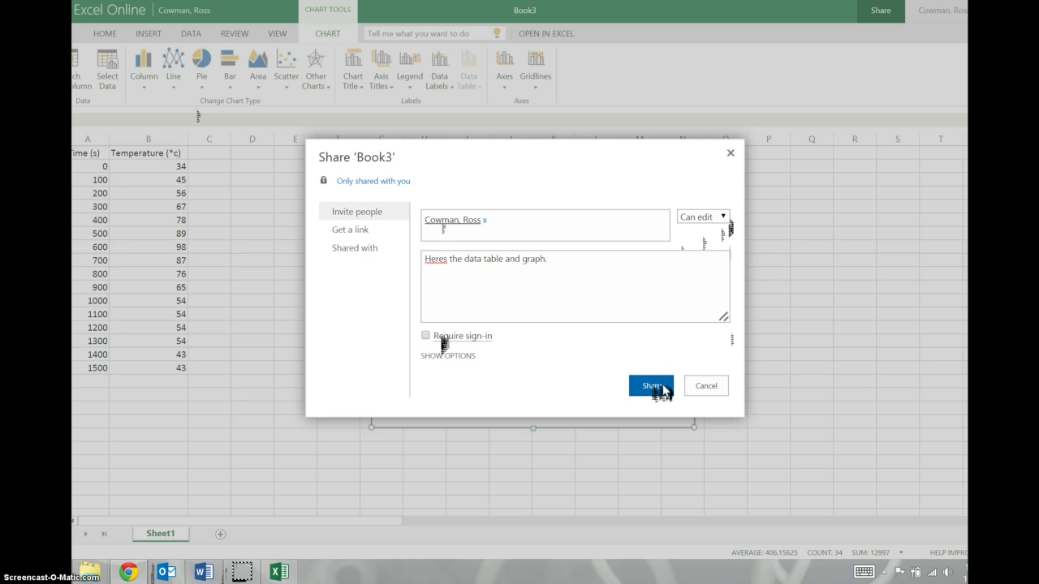
left_click(661, 185)
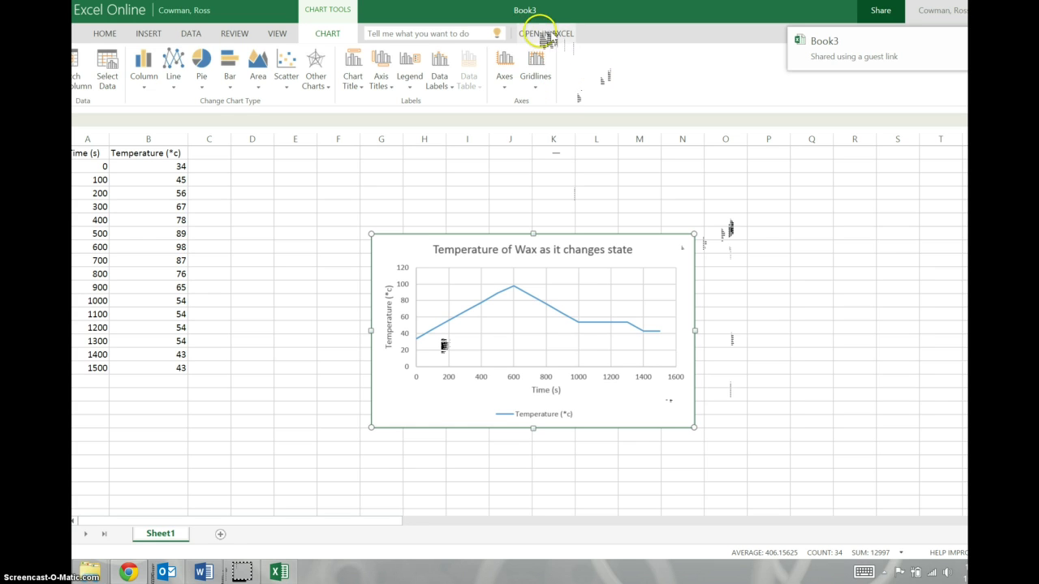
Rename the workbook from Book3 to 'Wax Lab _', then the owner's surname and ' (2)'
left_click(528, 10)
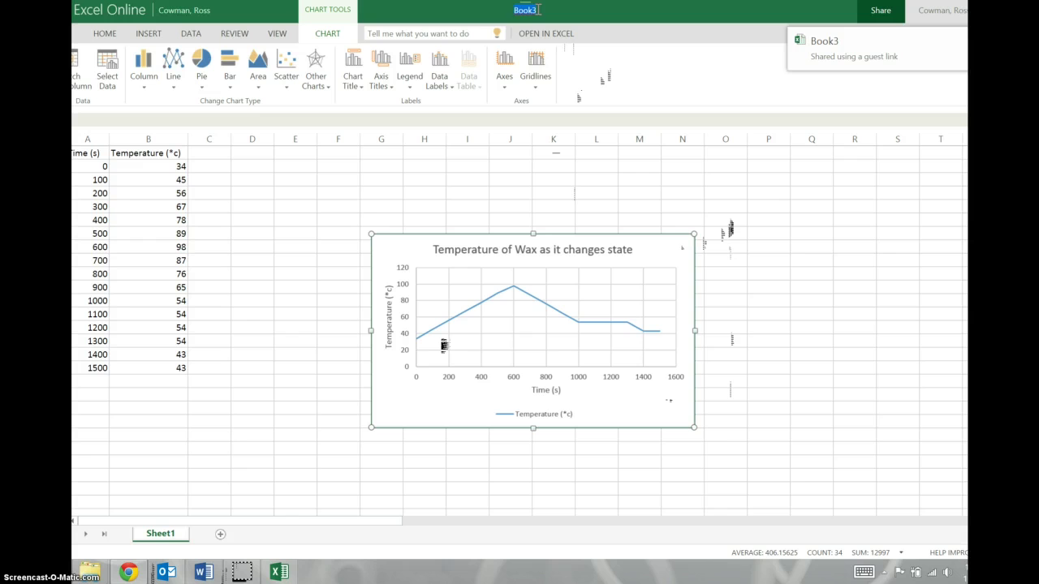
type("Wax Lab _ Cowman")
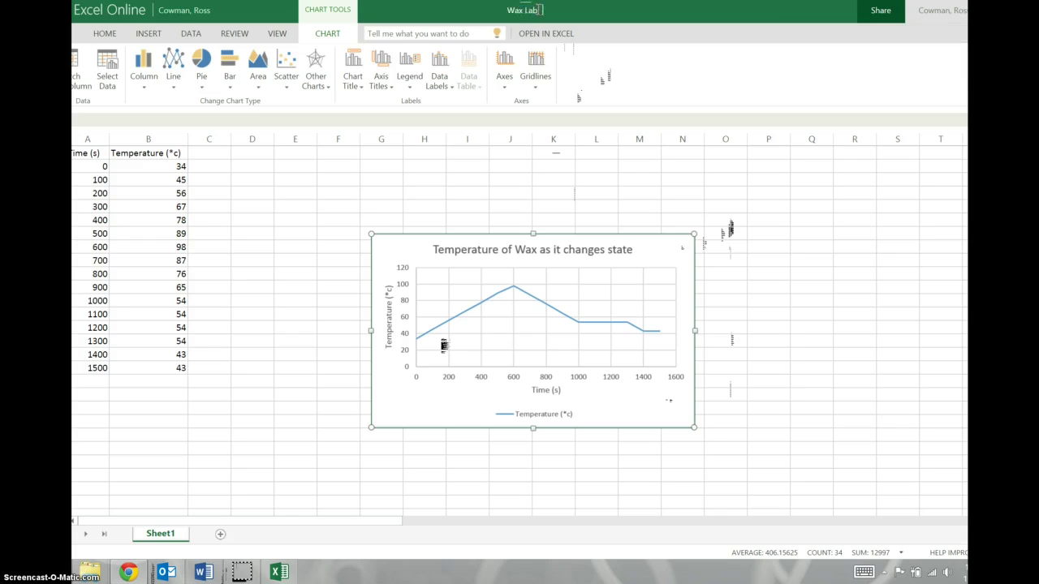
key("BackSpace")
key("BackSpace")
key("BackSpace")
key("BackSpace")
key("BackSpace")
type("owman (2)")
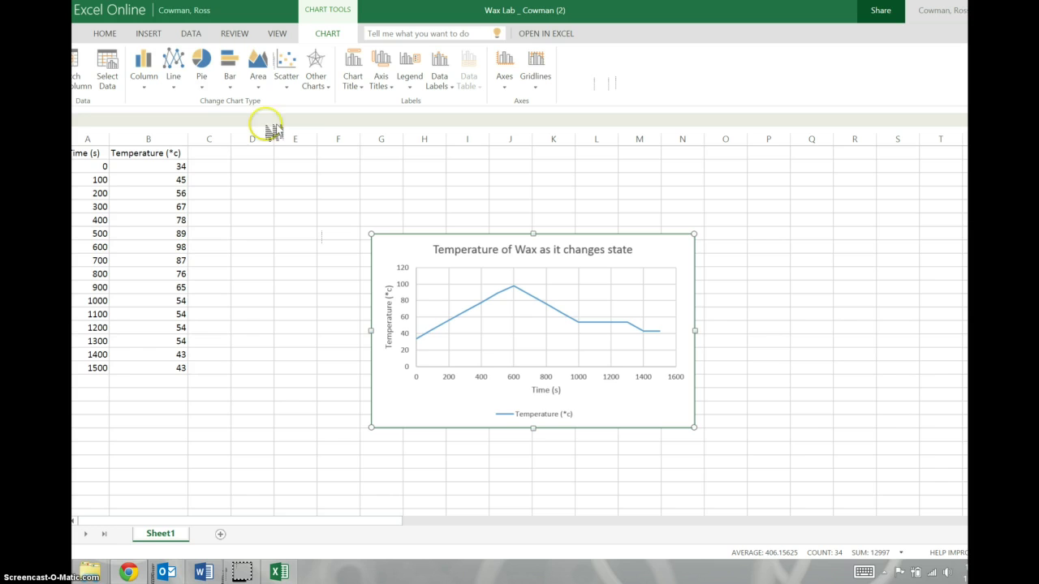
Return to the OneDrive Documents list and open the renamed Wax Lab workbook
left_click(205, 11)
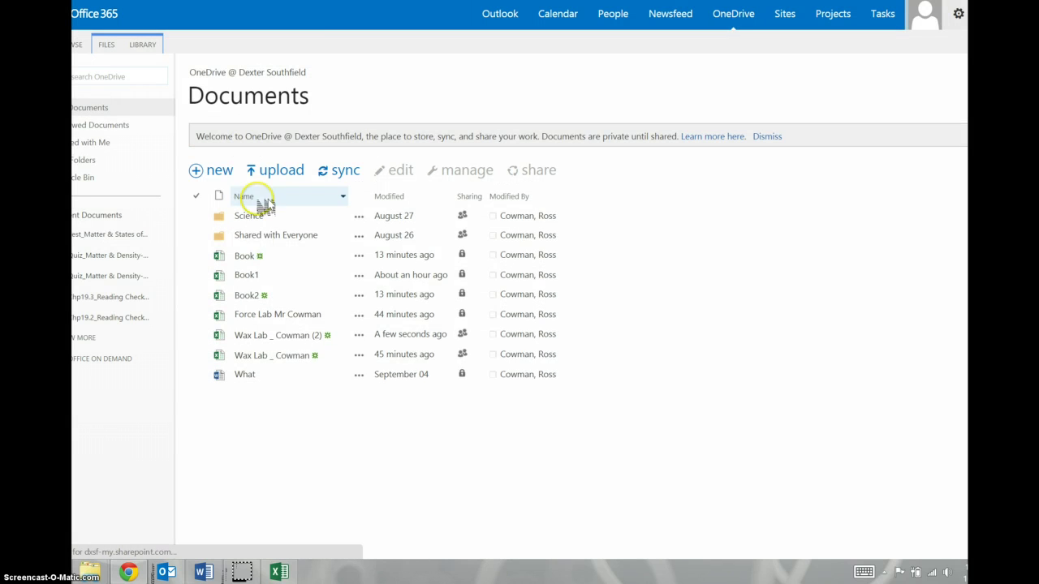
left_click(272, 334)
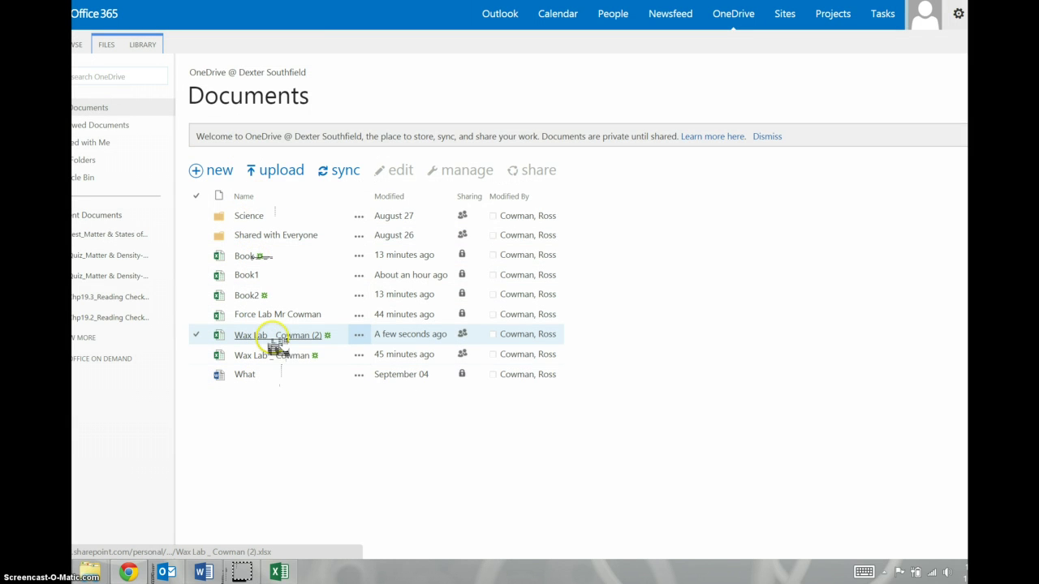